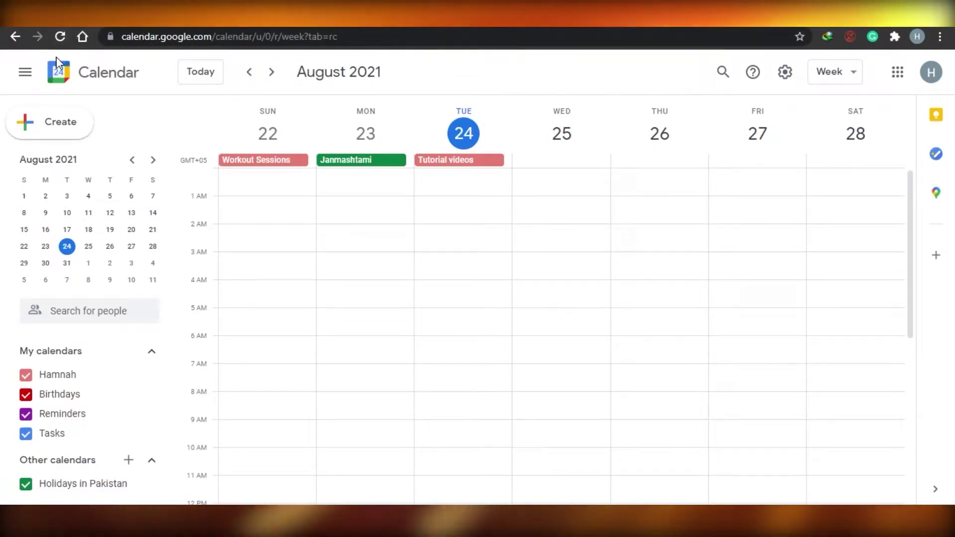
Step: Open Google Calendar from a new Chrome tab using the Google apps grid
{"action": "left_click", "coordinate": [79, 39]}
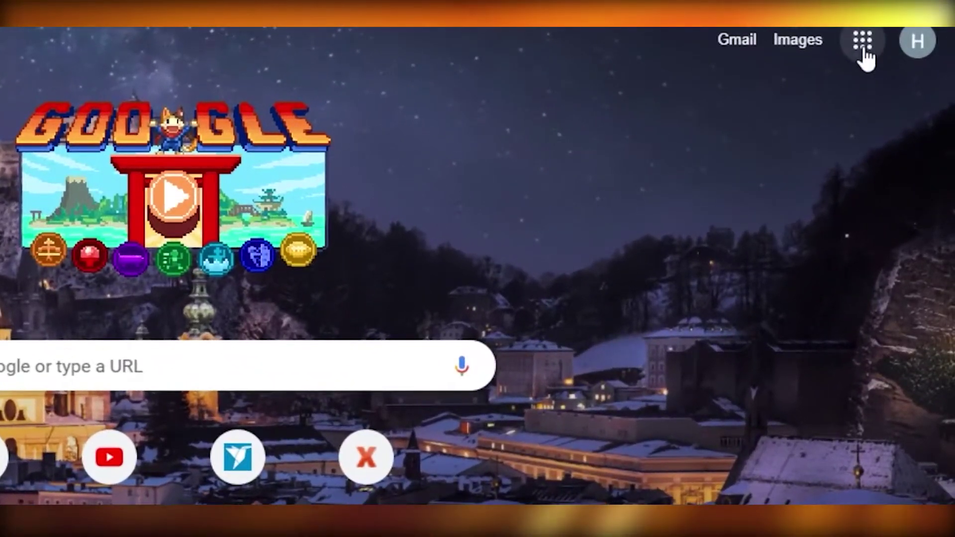
{"action": "left_click", "coordinate": [876, 62]}
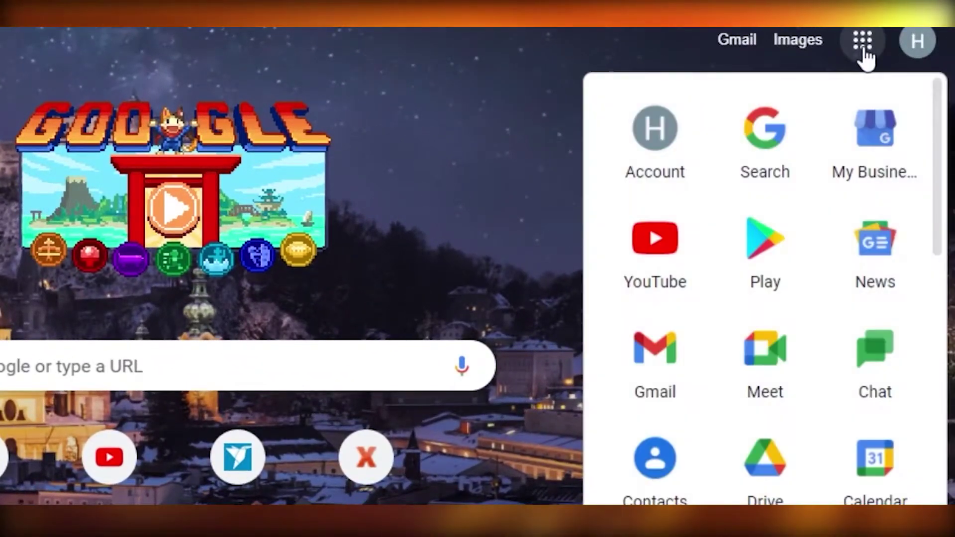
{"action": "left_click_drag", "start_coordinate": [940, 203], "coordinate": [938, 273]}
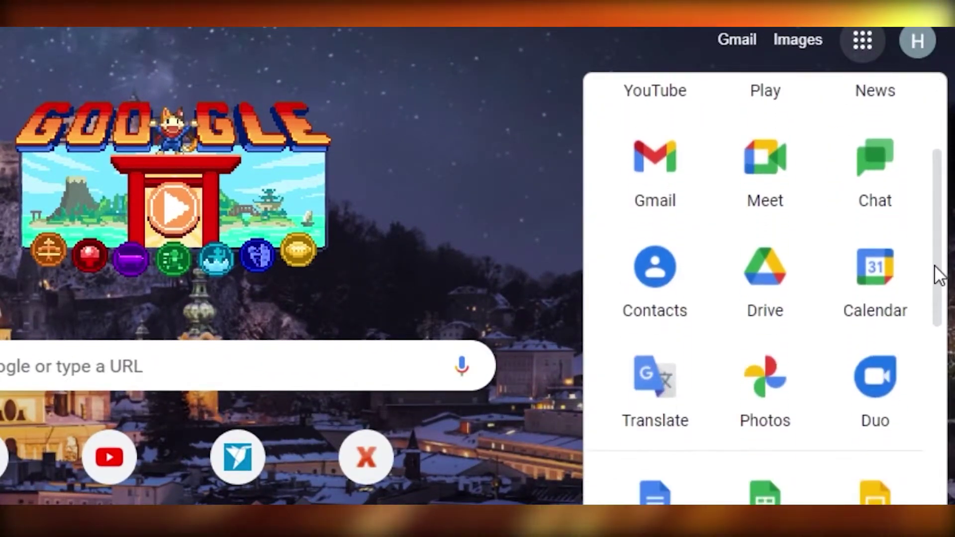
{"action": "left_click", "coordinate": [885, 273]}
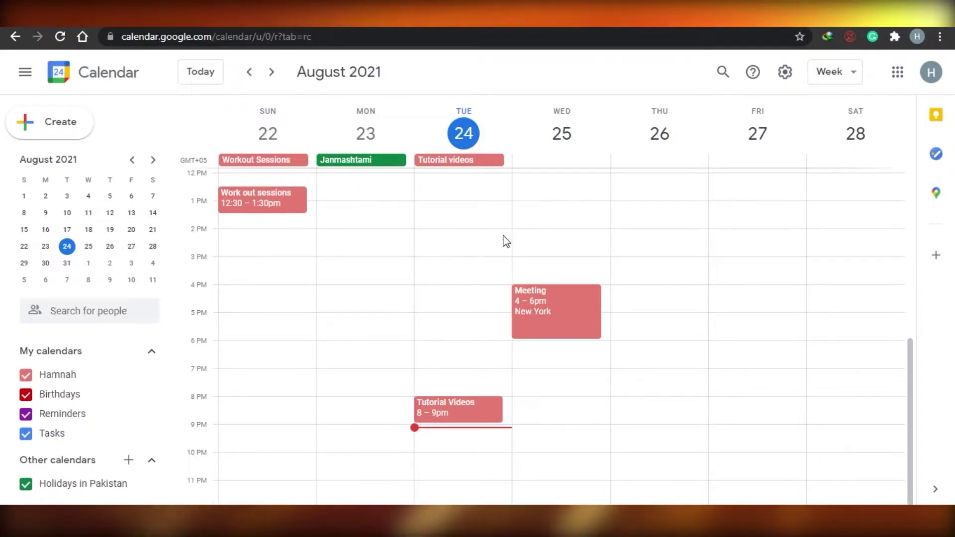
Step: Start a detailed event on Thursday 26 titled 'Meeting' beginning at 12:30pm
{"action": "left_click", "coordinate": [657, 219]}
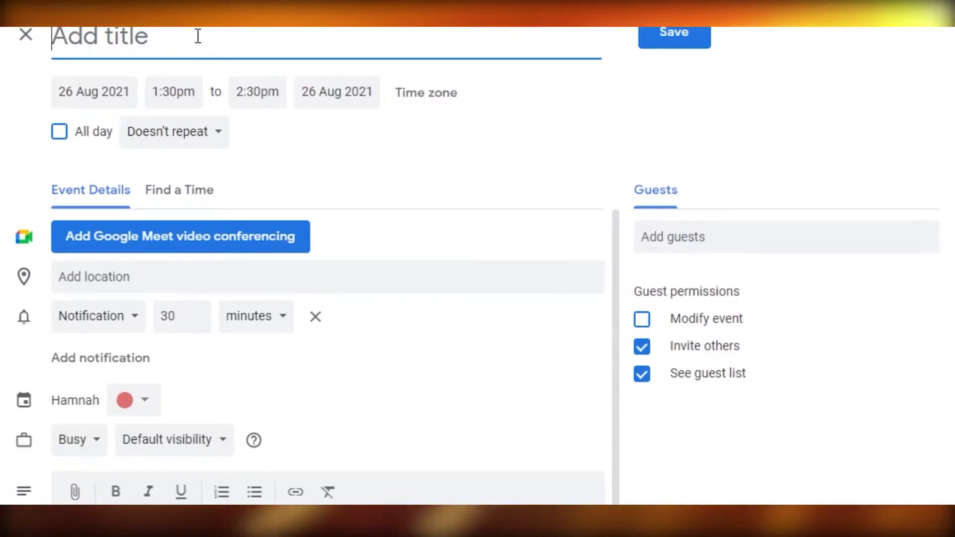
{"action": "type", "text": "Mee"}
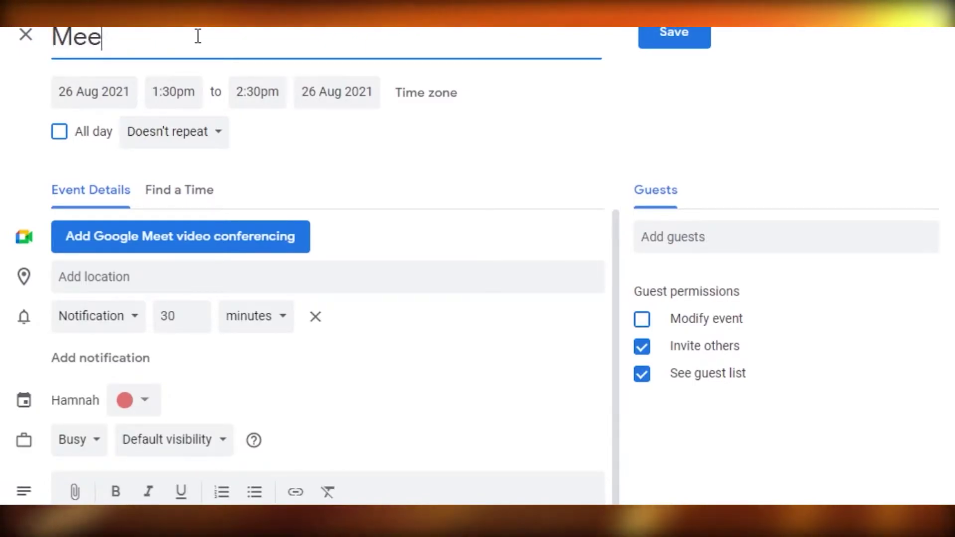
{"action": "type", "text": "ting"}
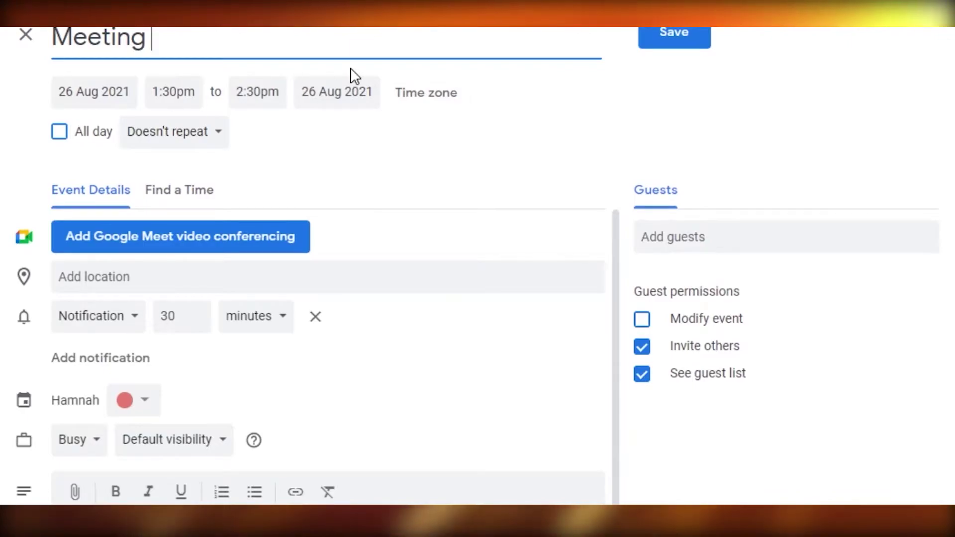
{"action": "left_click", "coordinate": [171, 90]}
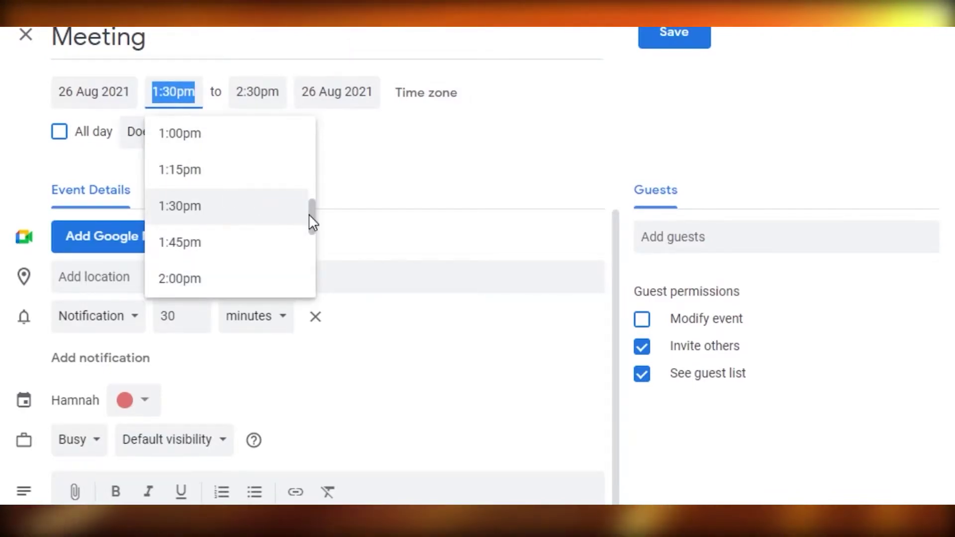
{"action": "mouse_move", "coordinate": [311, 216]}
{"action": "left_mouse_down"}
{"action": "mouse_move", "coordinate": [312, 208]}
{"action": "mouse_move", "coordinate": [312, 216]}
{"action": "left_mouse_up"}
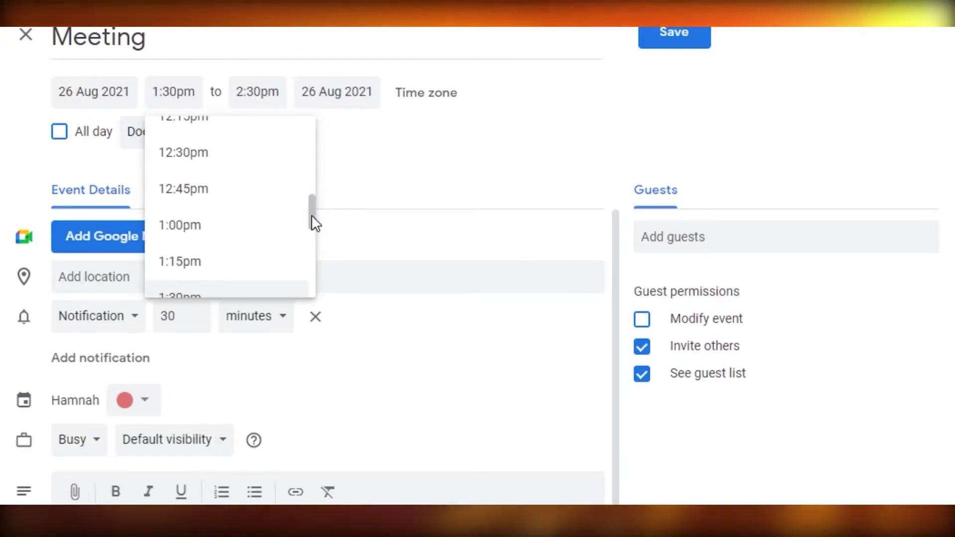
{"action": "left_click", "coordinate": [192, 165]}
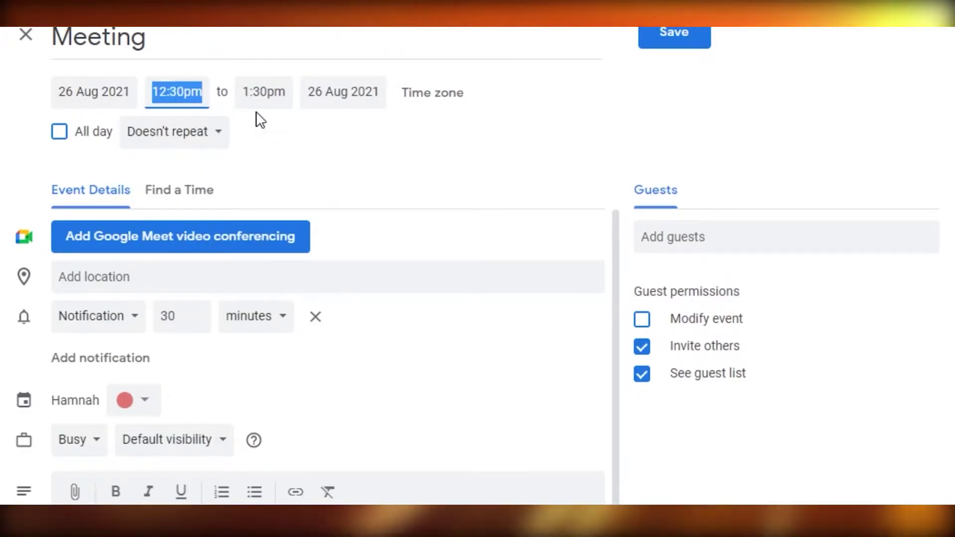
Step: Set the Meeting's end time to 2:00pm, toggling All day on and back off
{"action": "left_click", "coordinate": [277, 91]}
{"action": "left_click", "coordinate": [298, 240]}
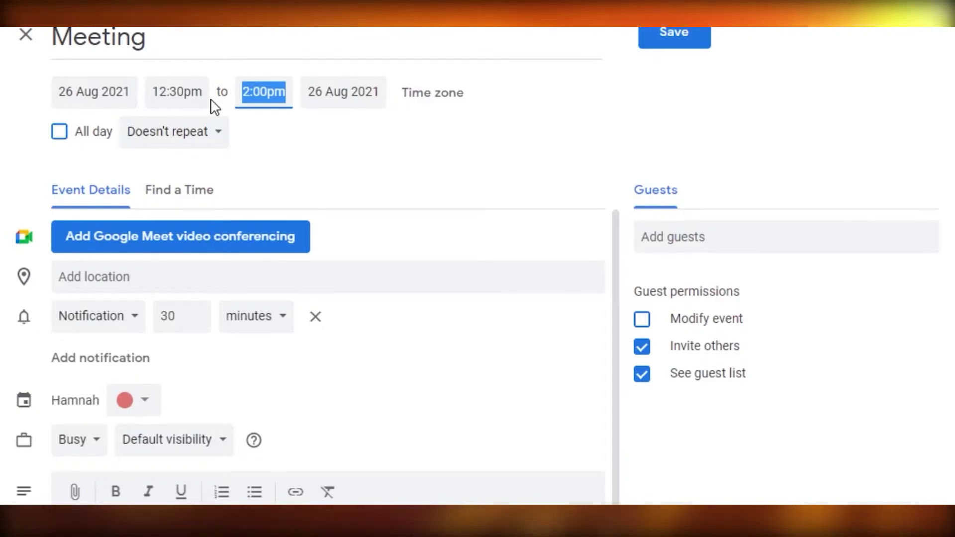
{"action": "left_click", "coordinate": [59, 136]}
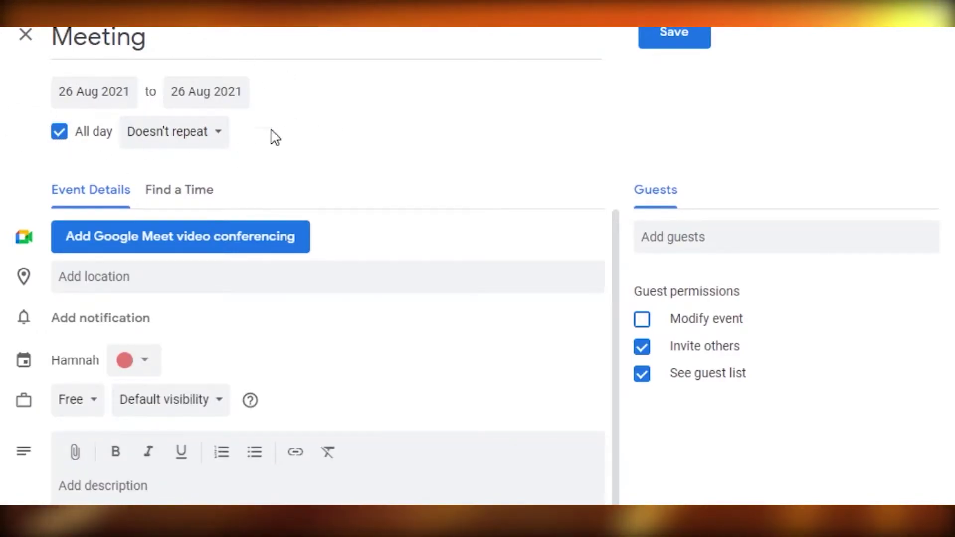
{"action": "left_click", "coordinate": [60, 136]}
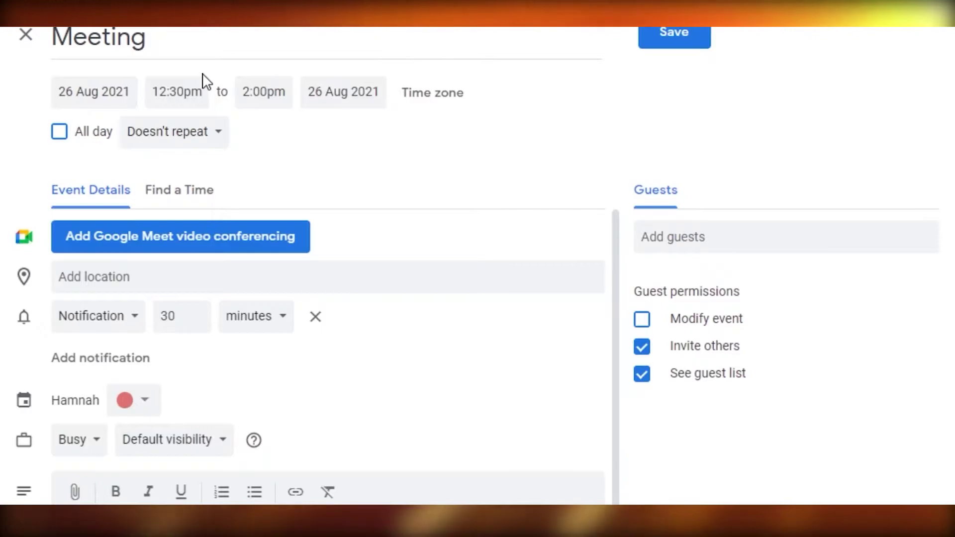
{"action": "left_click", "coordinate": [204, 145]}
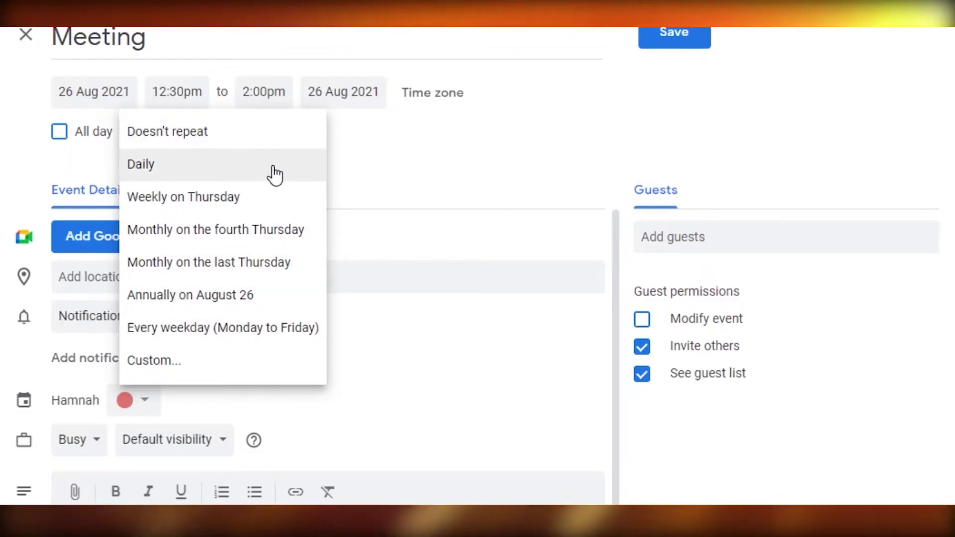
Step: Keep it non-repeating, set location New York, NY, USA and a 25-minute reminder
{"action": "left_click", "coordinate": [216, 142]}
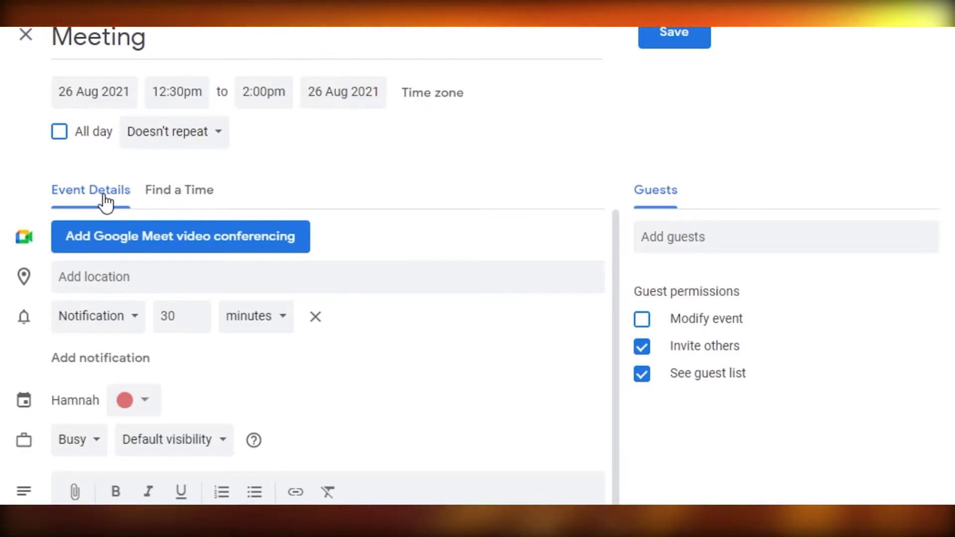
{"action": "left_click", "coordinate": [150, 280]}
{"action": "type", "text": "ne"}
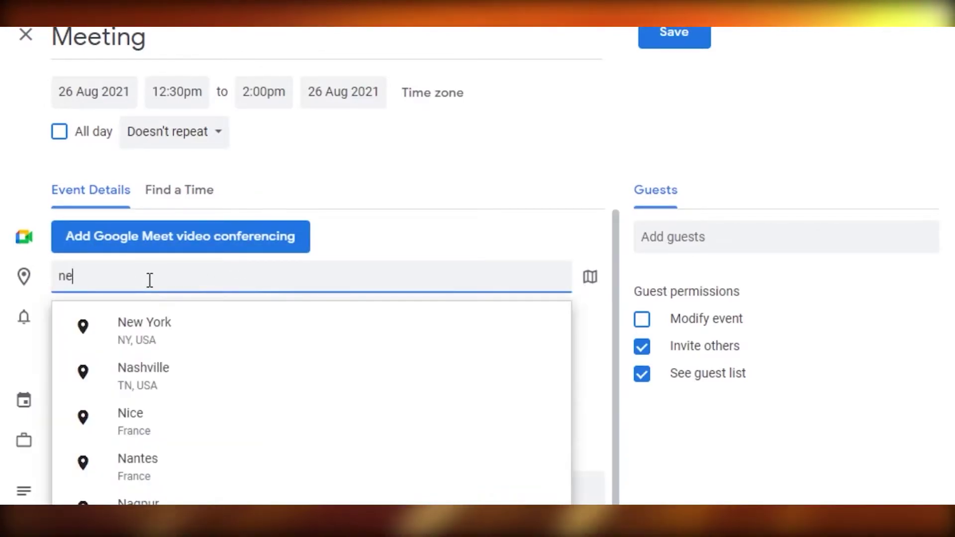
{"action": "type", "text": "w york"}
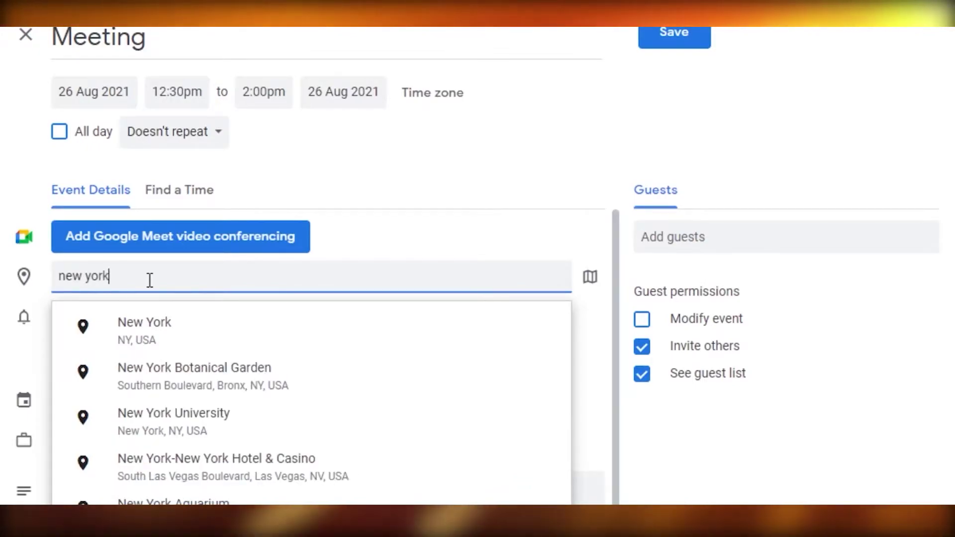
{"action": "left_click", "coordinate": [167, 347]}
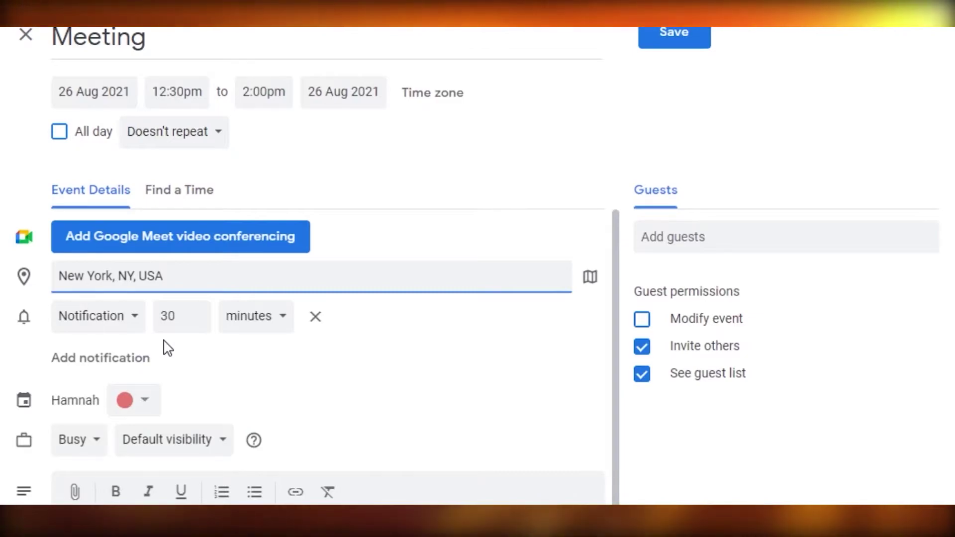
{"action": "left_click", "coordinate": [199, 323]}
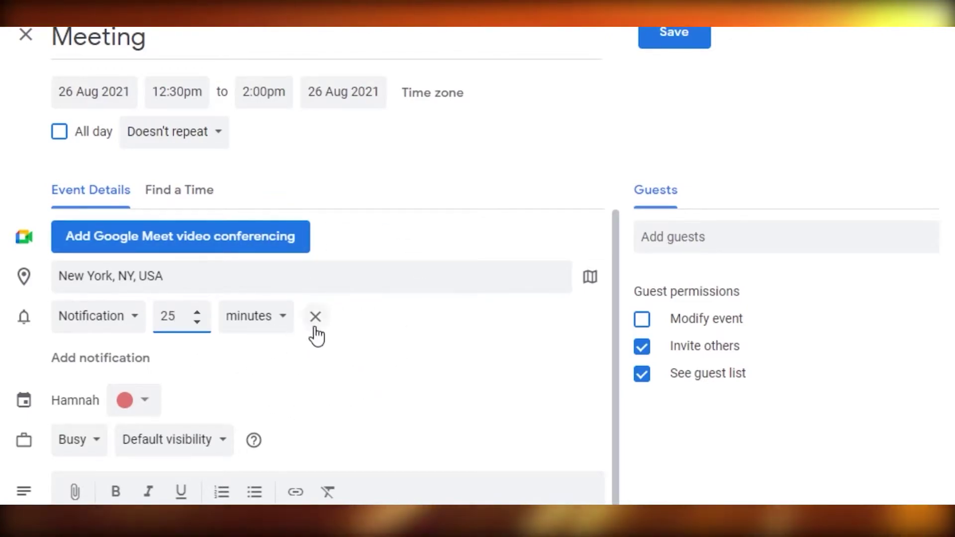
Step: Try and remove a second notification, dismiss the download popup, and colour the event Tomato red
{"action": "left_click", "coordinate": [110, 359]}
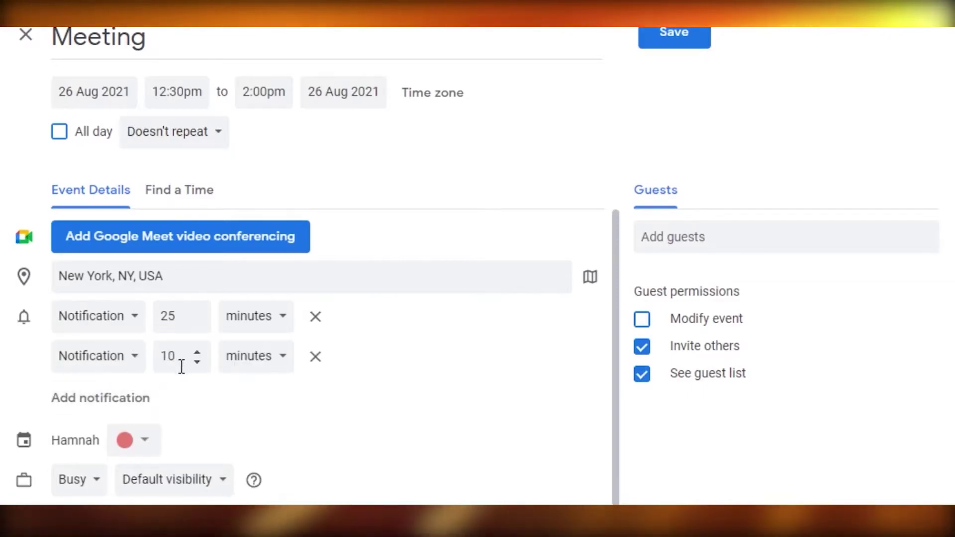
{"action": "left_click", "coordinate": [316, 356]}
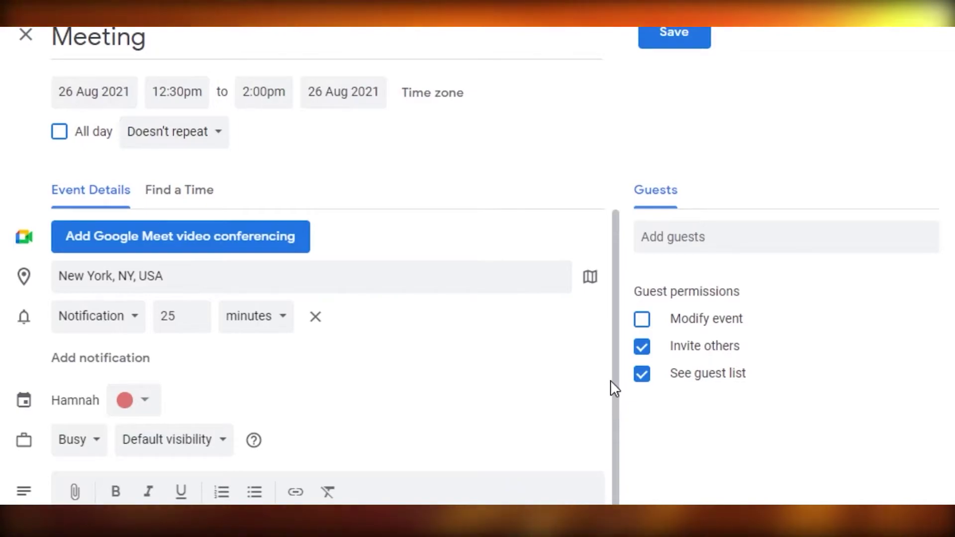
{"action": "left_click_drag", "start_coordinate": [611, 380], "coordinate": [615, 450]}
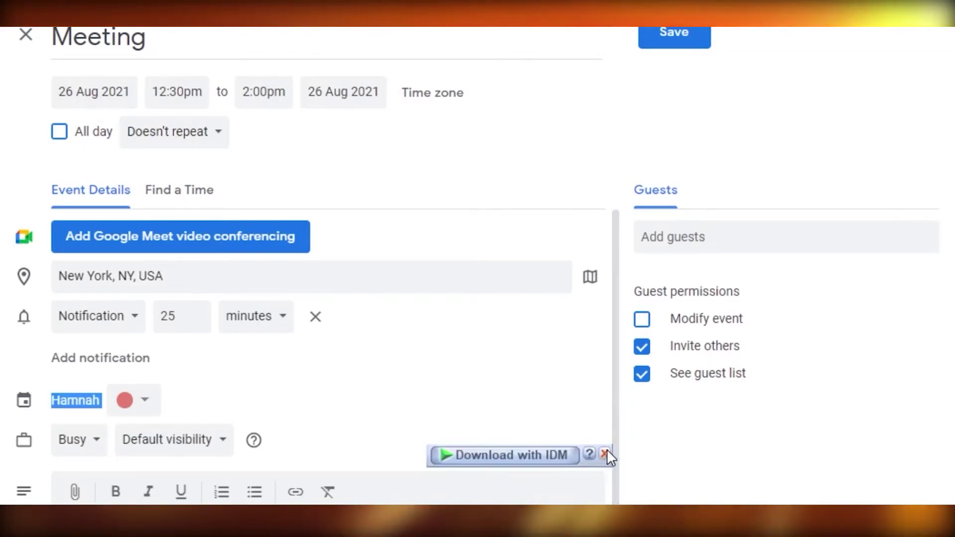
{"action": "left_click", "coordinate": [607, 450]}
{"action": "scroll", "coordinate": [619, 438], "scroll_direction": "down", "scroll_amount": 1}
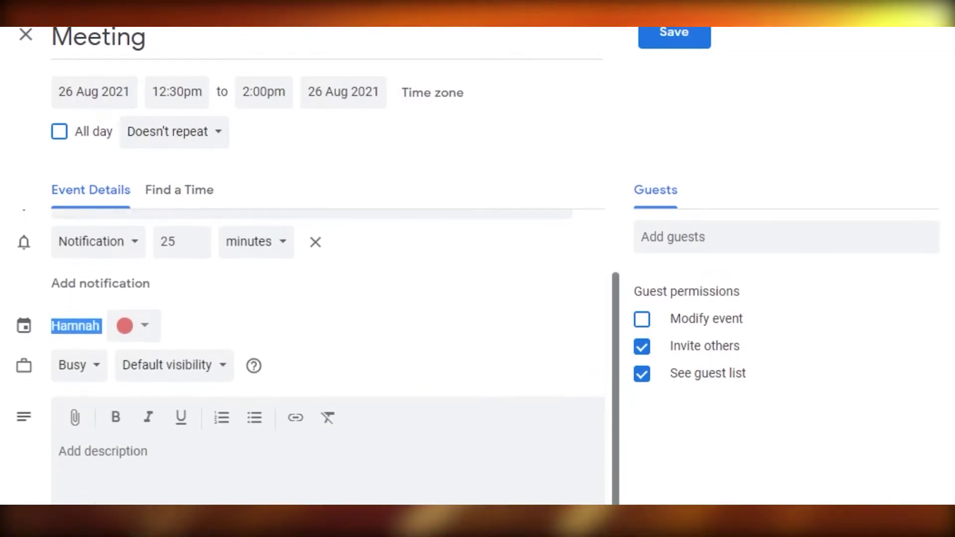
{"action": "left_click", "coordinate": [147, 330]}
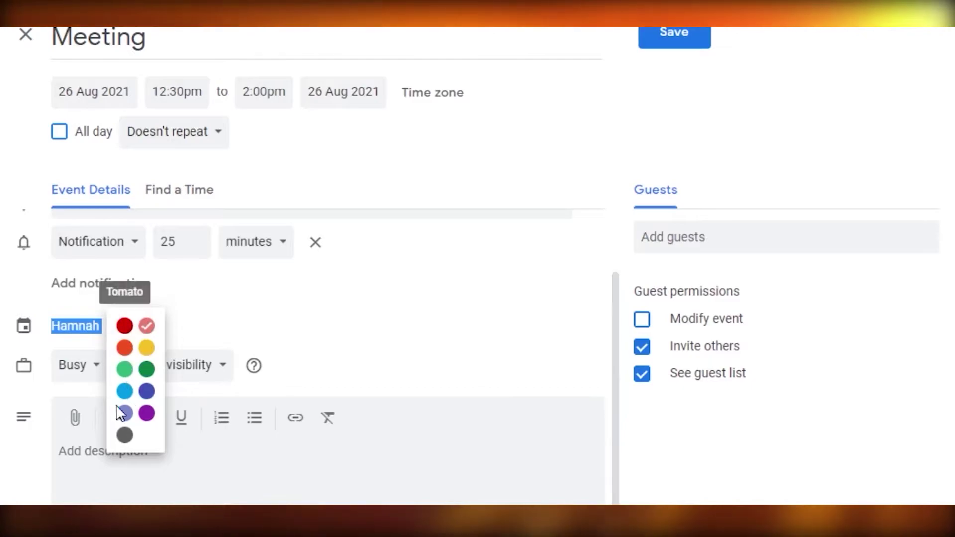
{"action": "left_click", "coordinate": [127, 330]}
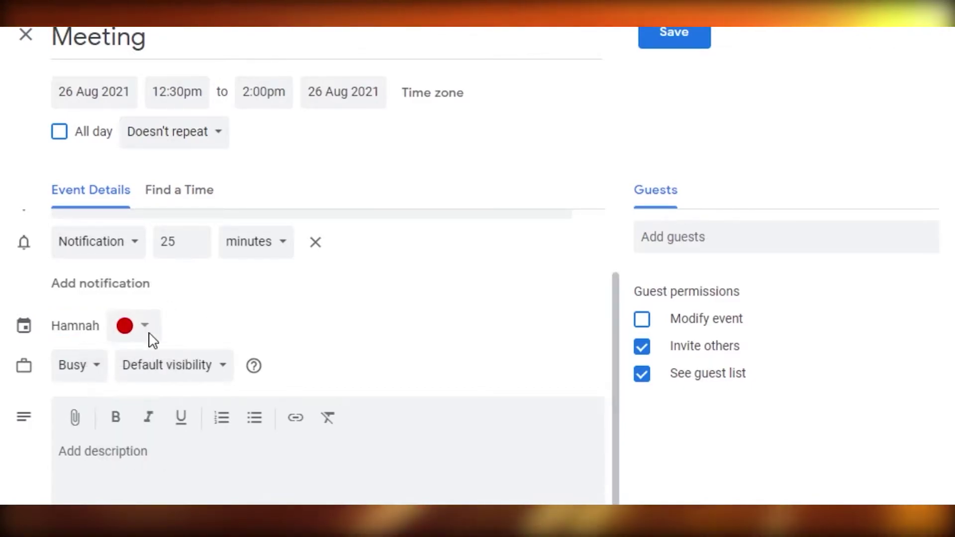
Step: Mark the Meeting's time as Busy and set its visibility to Public
{"action": "left_click", "coordinate": [75, 384]}
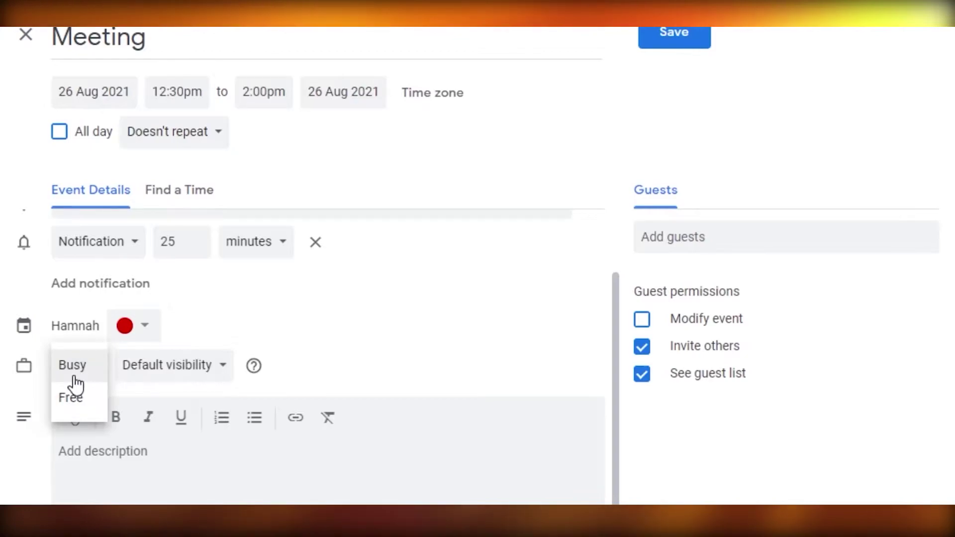
{"action": "left_click", "coordinate": [79, 400]}
{"action": "left_click", "coordinate": [77, 371]}
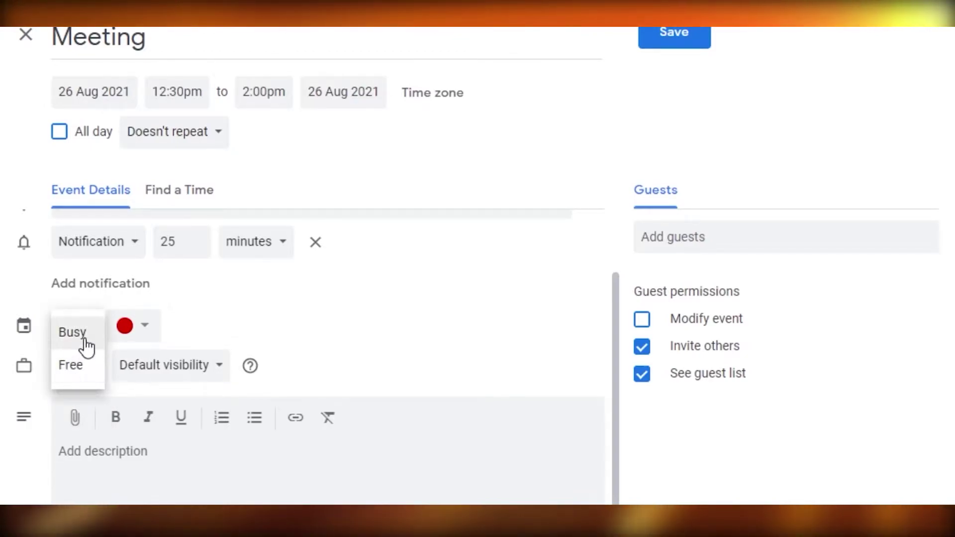
{"action": "left_click", "coordinate": [86, 346]}
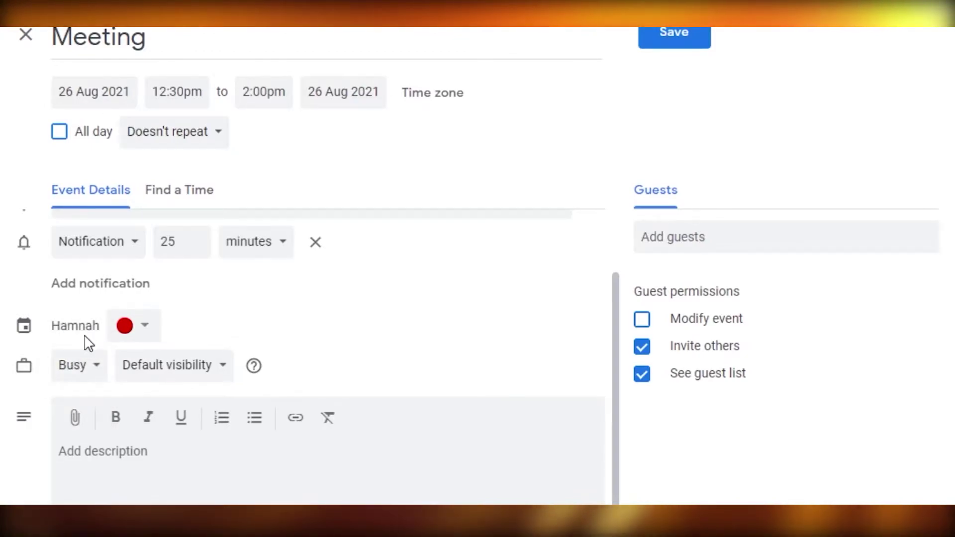
{"action": "left_click", "coordinate": [218, 374]}
{"action": "left_click", "coordinate": [195, 412]}
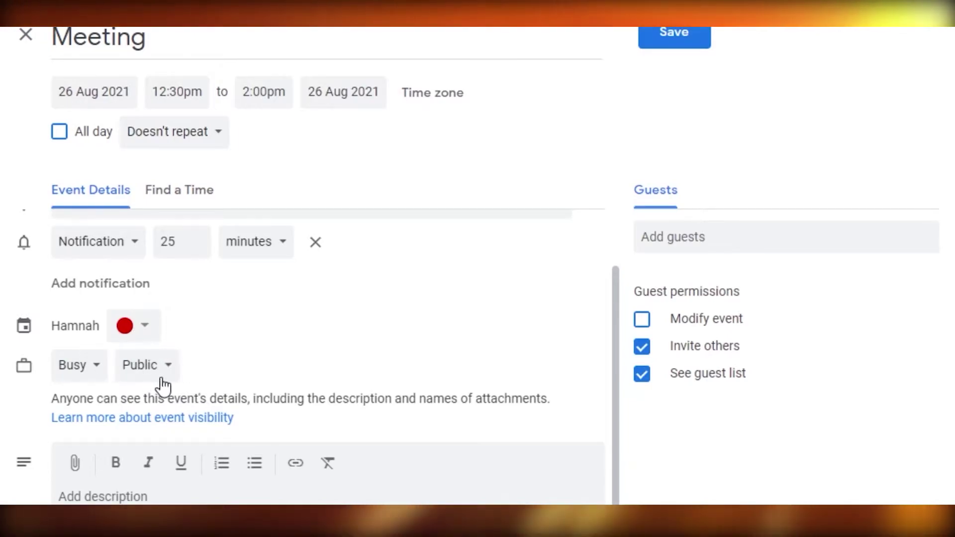
Step: Enter 'meeting at 1 pm.' as the event description
{"action": "scroll", "coordinate": [607, 465], "scroll_direction": "down", "scroll_amount": 1}
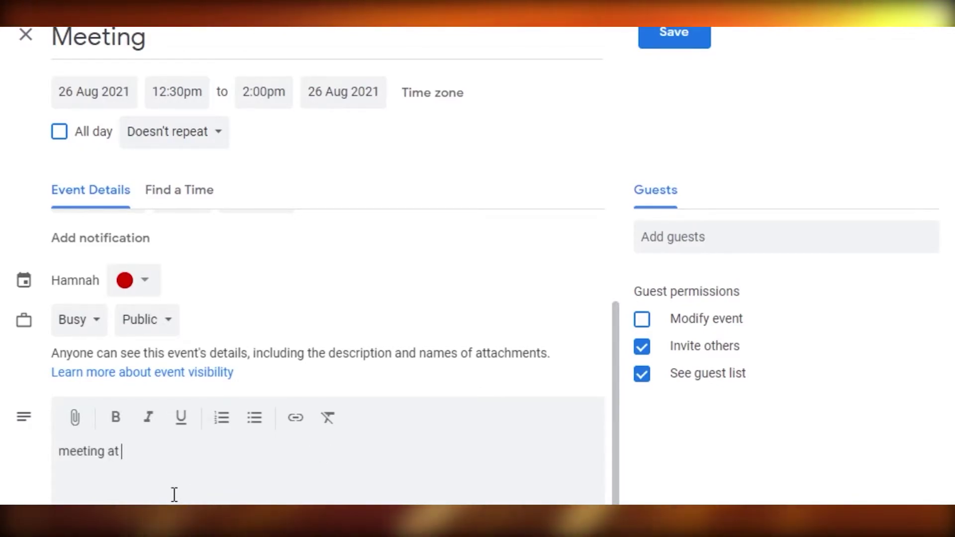
{"action": "type", "text": "1 pm."}
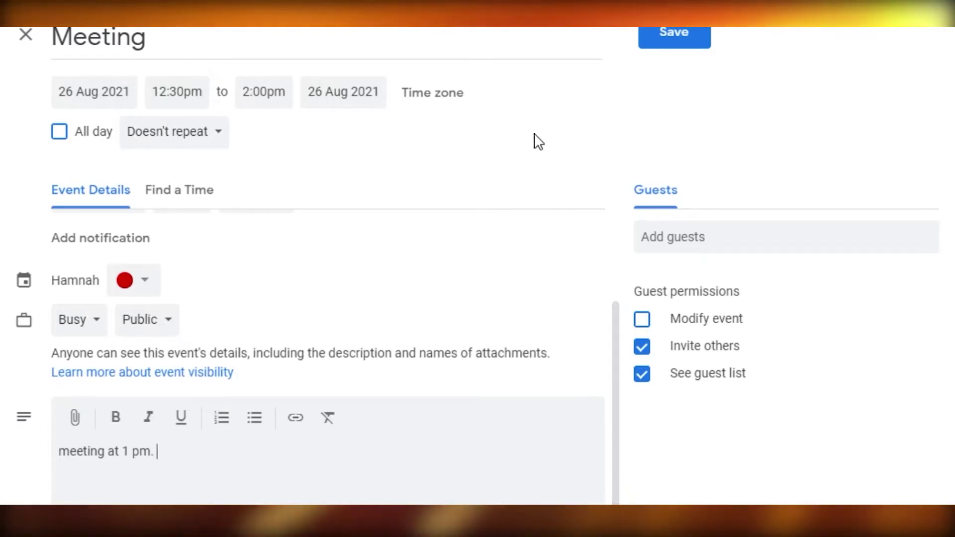
Step: Save the Meeting, preview it in Month and Schedule views, then return to Week view
{"action": "left_click", "coordinate": [681, 38]}
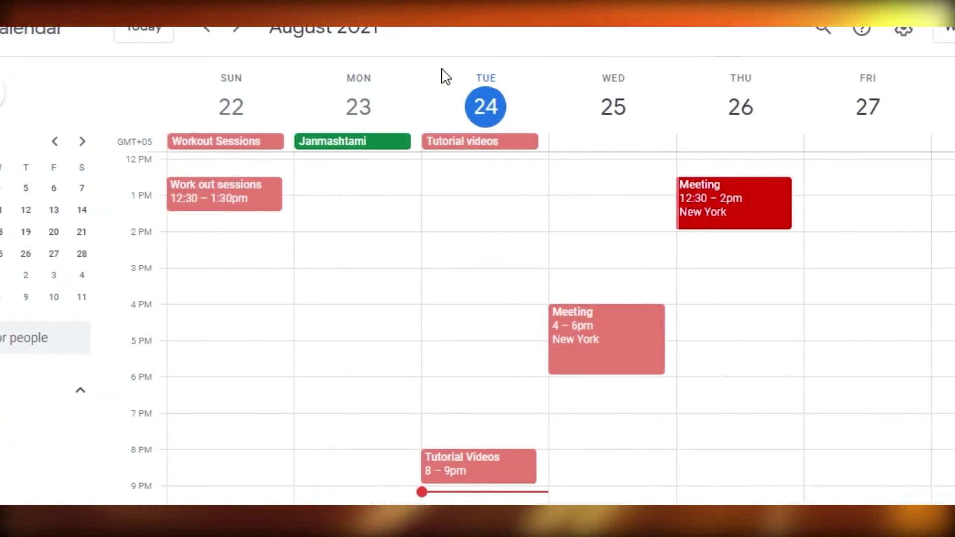
{"action": "left_click", "coordinate": [826, 37]}
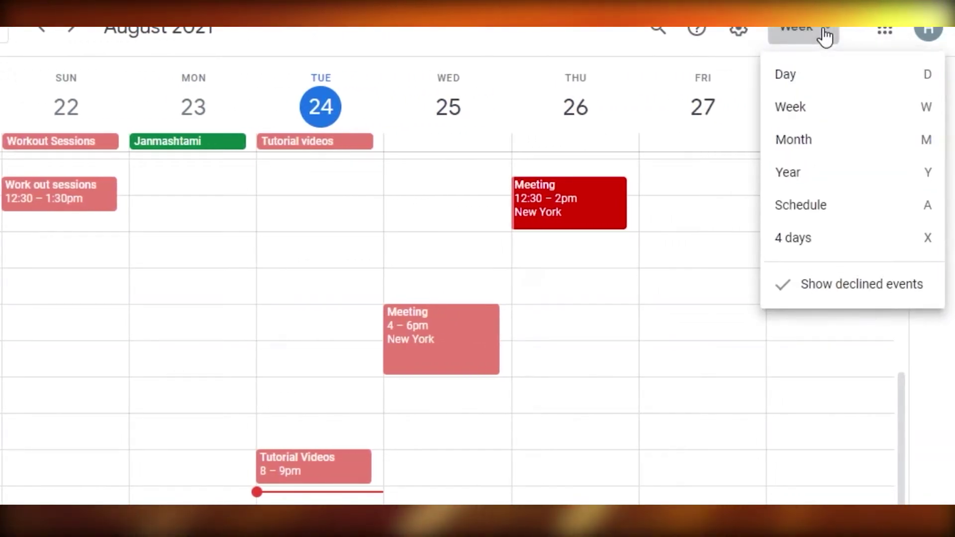
{"action": "left_click", "coordinate": [809, 141]}
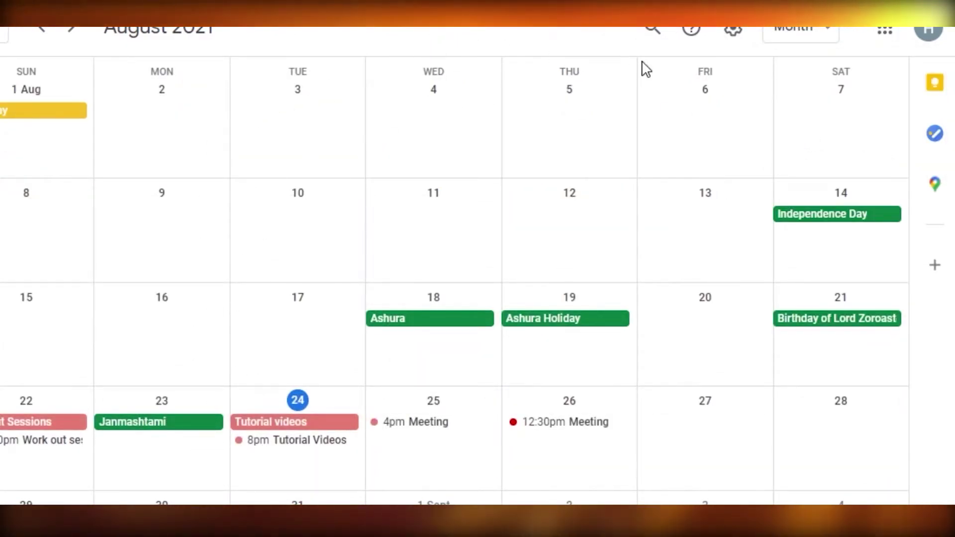
{"action": "left_click", "coordinate": [824, 39]}
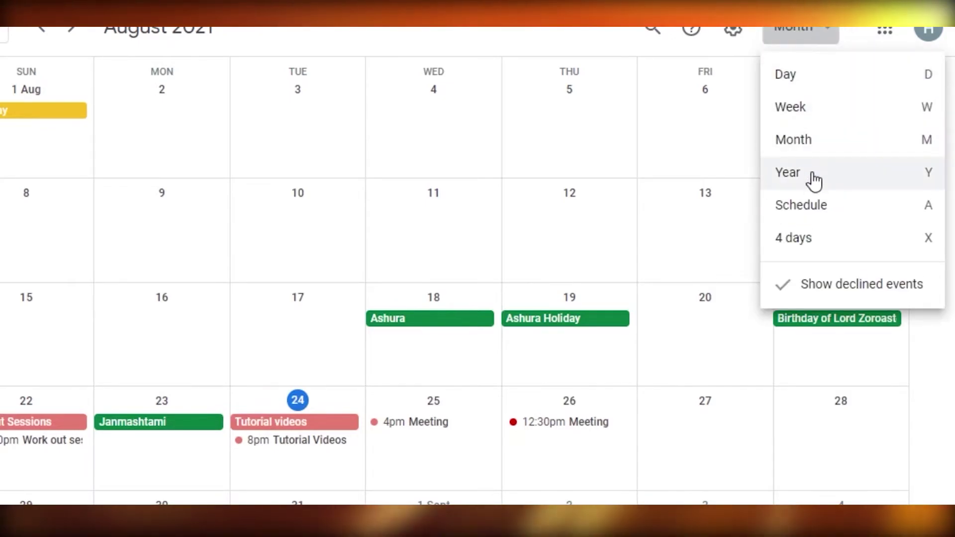
{"action": "left_click", "coordinate": [817, 202]}
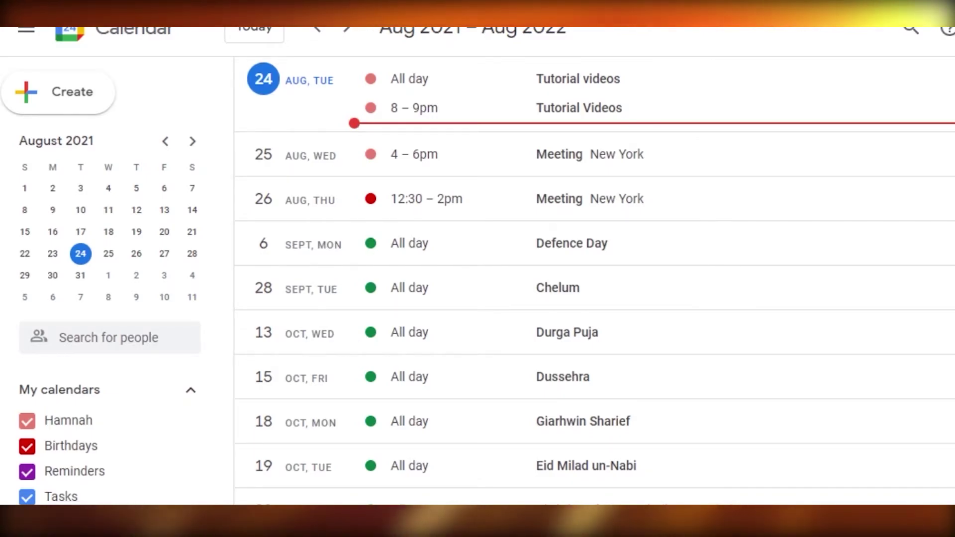
{"action": "key", "text": "w"}
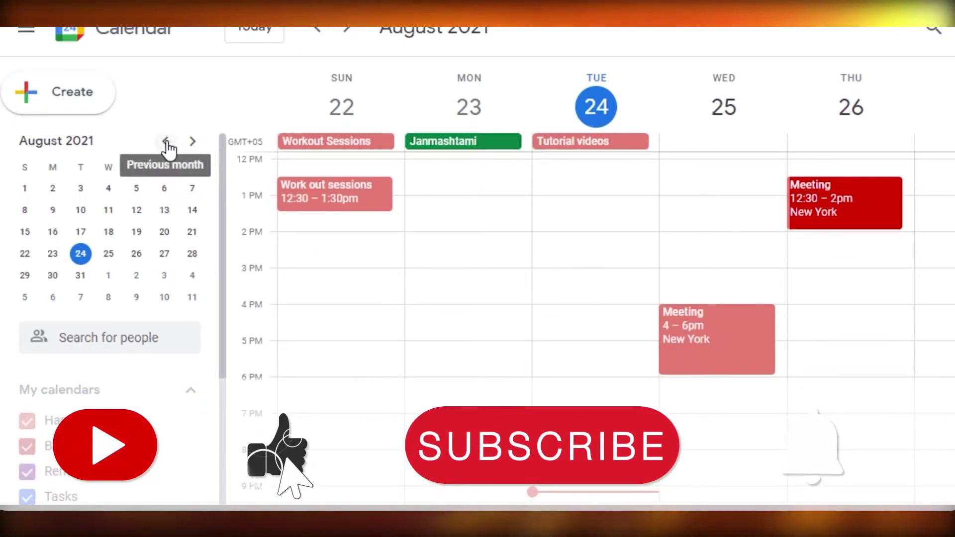
{"action": "left_click", "coordinate": [167, 144]}
{"action": "left_click", "coordinate": [194, 143]}
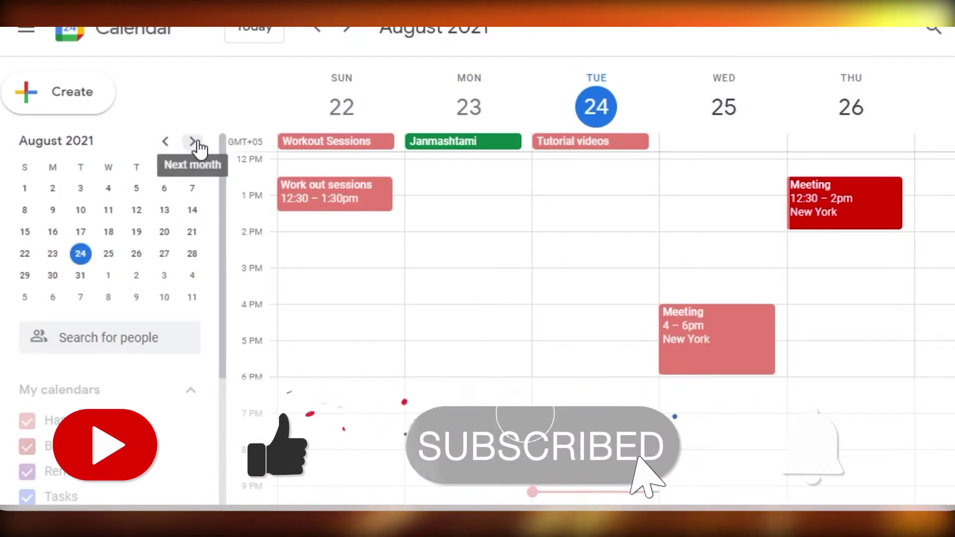
{"action": "left_click", "coordinate": [196, 145]}
{"action": "left_click", "coordinate": [167, 143]}
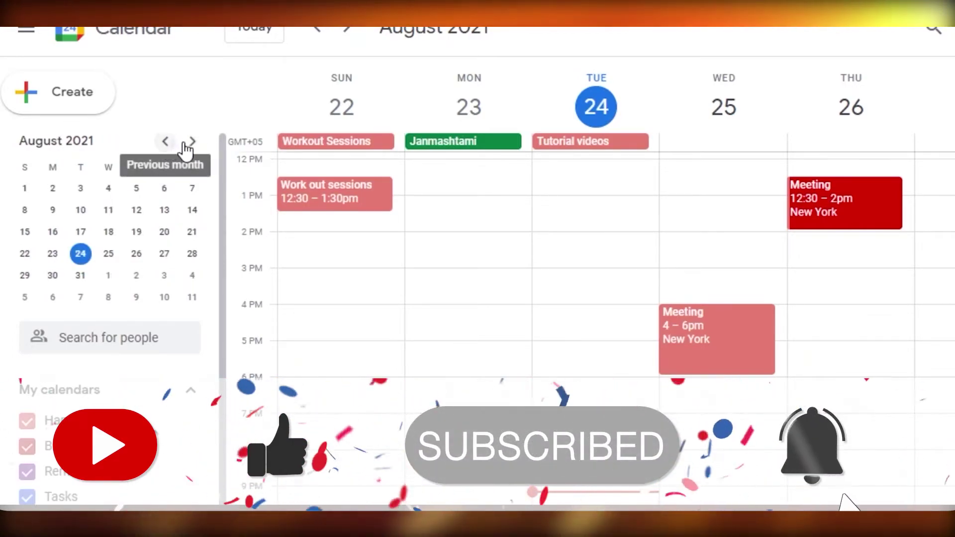
{"action": "left_click", "coordinate": [190, 145]}
{"action": "left_click", "coordinate": [166, 145]}
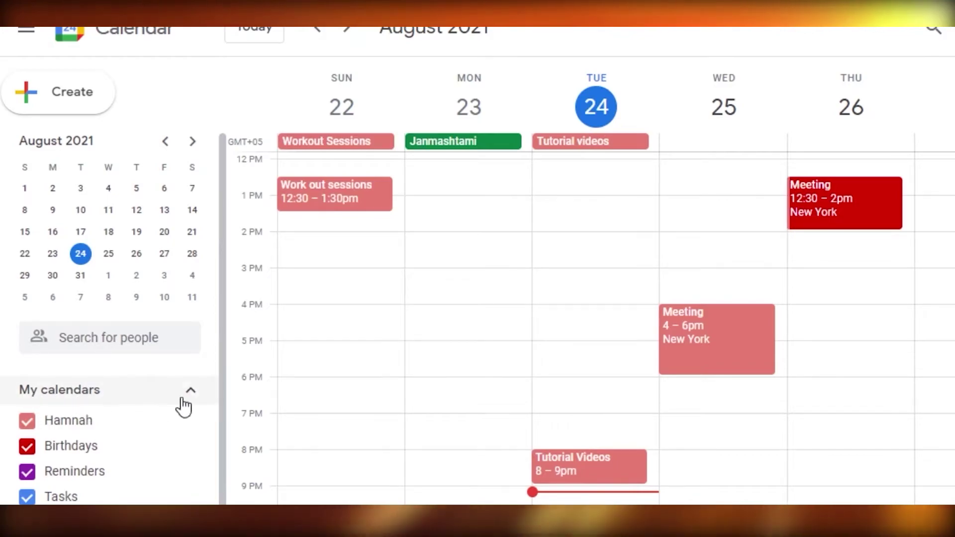
{"action": "left_click_drag", "start_coordinate": [222, 334], "coordinate": [226, 467]}
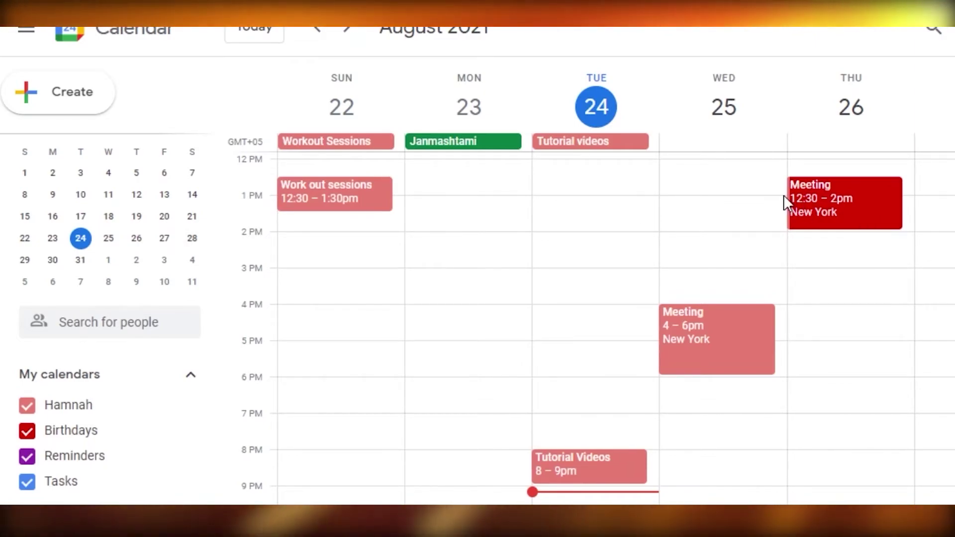
Step: Add a suggested contact as guest to Thursday's Meeting, save, and send the invitation
{"action": "left_click", "coordinate": [816, 199]}
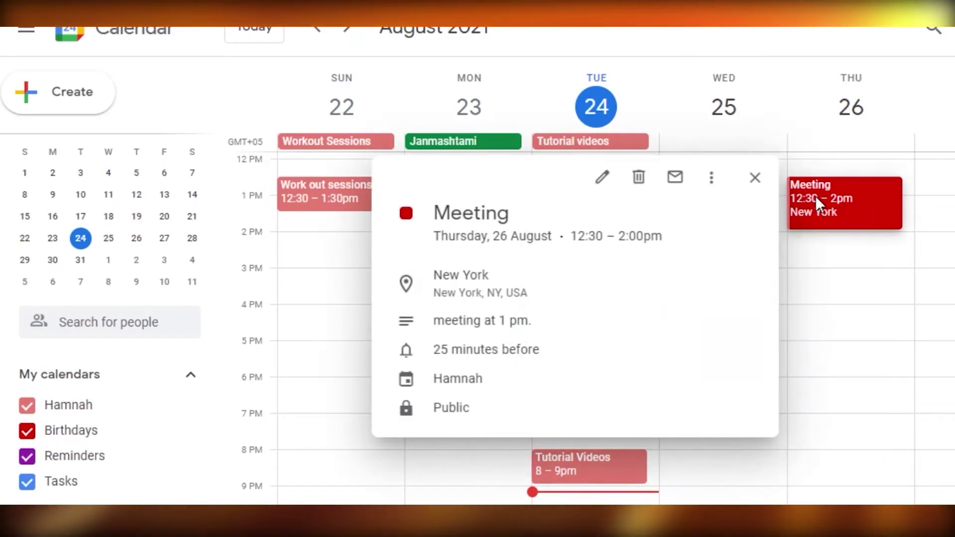
{"action": "left_click", "coordinate": [603, 177]}
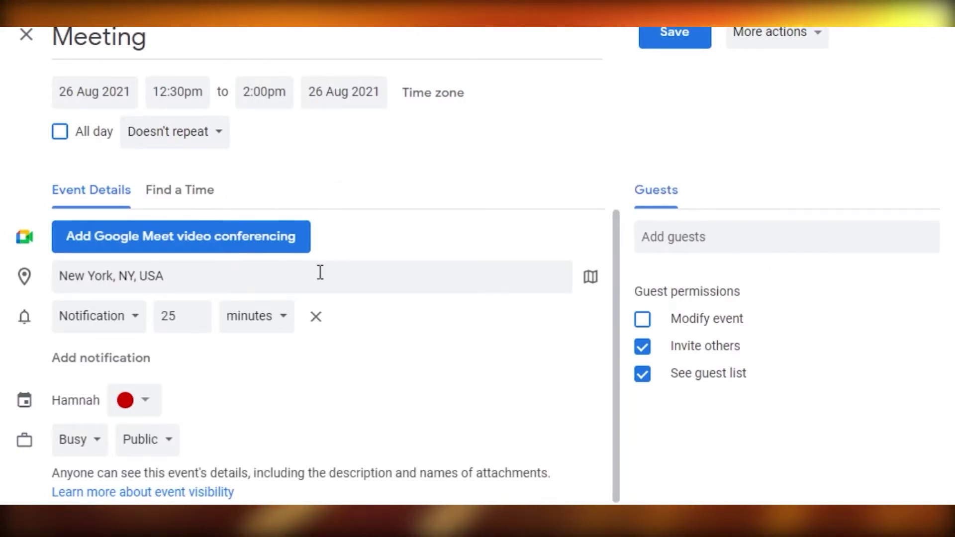
{"action": "left_click", "coordinate": [768, 231]}
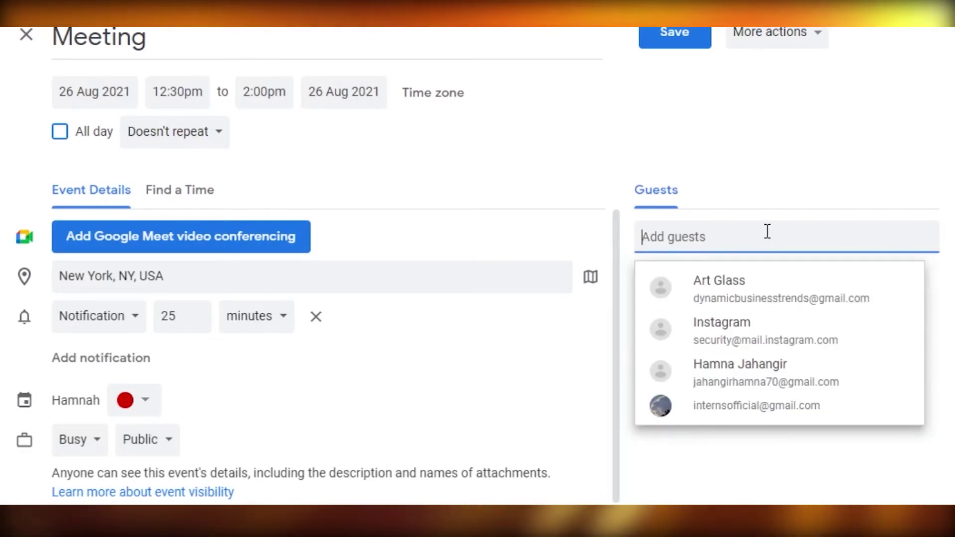
{"action": "left_click", "coordinate": [721, 364]}
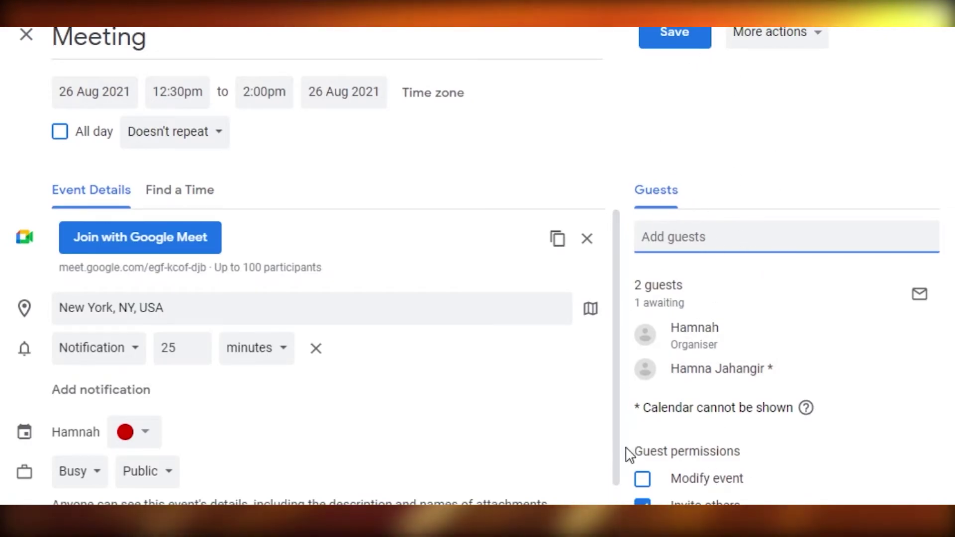
{"action": "left_click", "coordinate": [694, 36]}
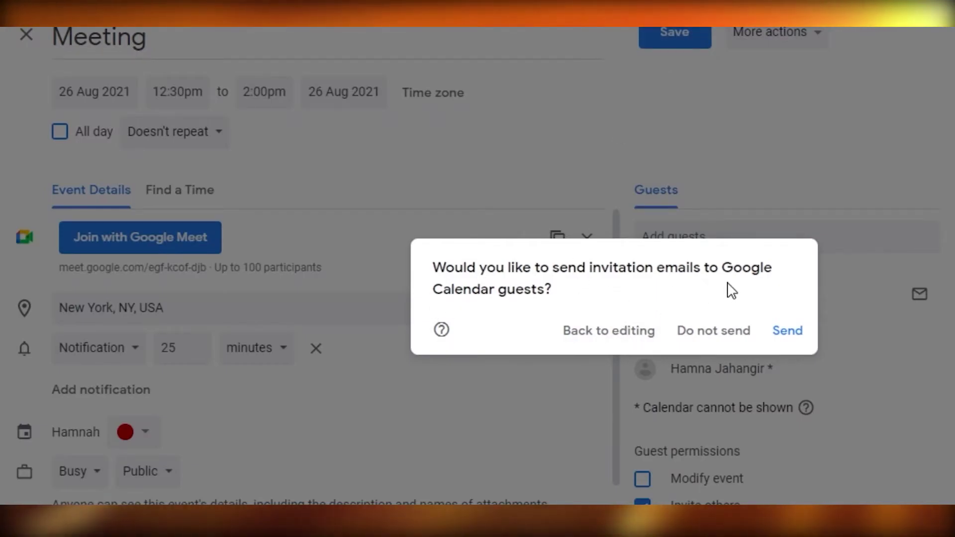
{"action": "left_click", "coordinate": [790, 334]}
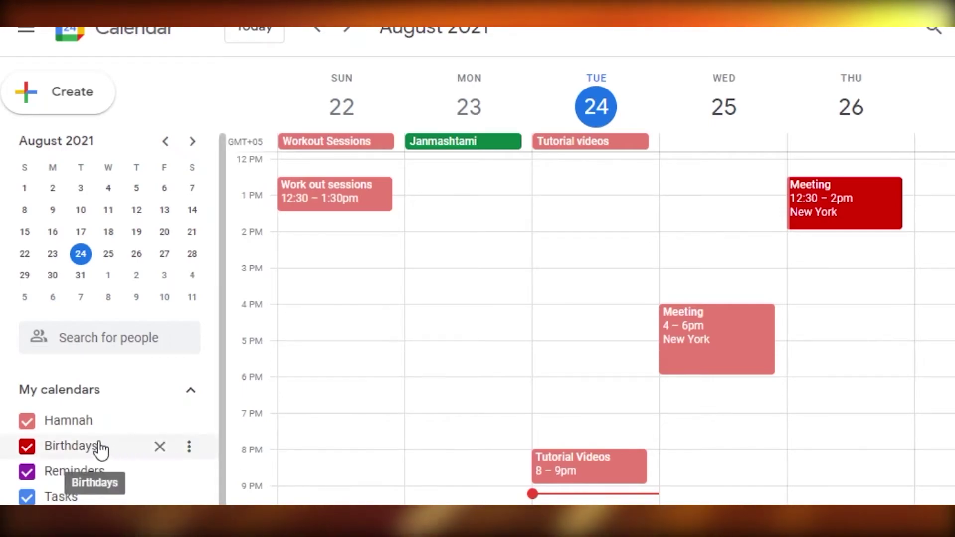
Step: Open the personal calendar's Settings and sharing page and browse its sections
{"action": "left_click", "coordinate": [190, 424]}
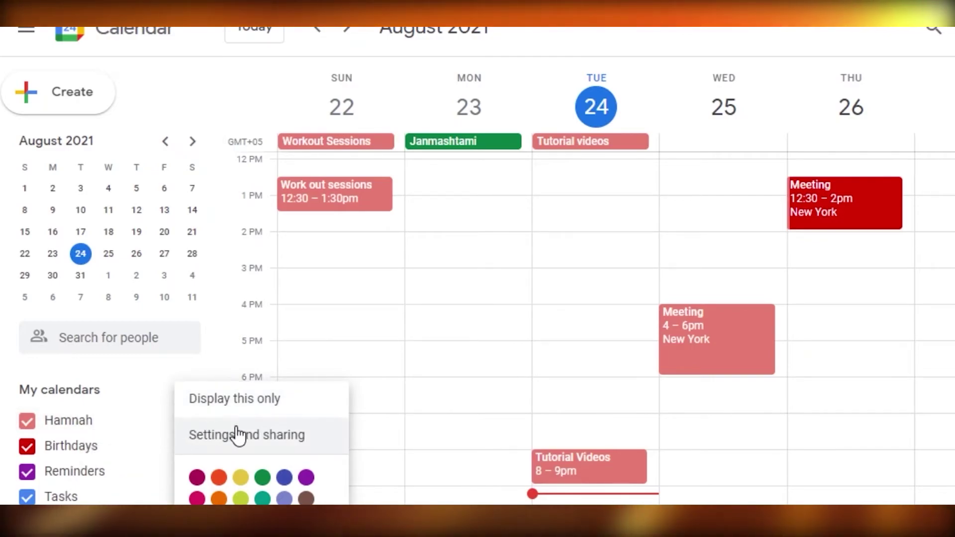
{"action": "left_click", "coordinate": [276, 440]}
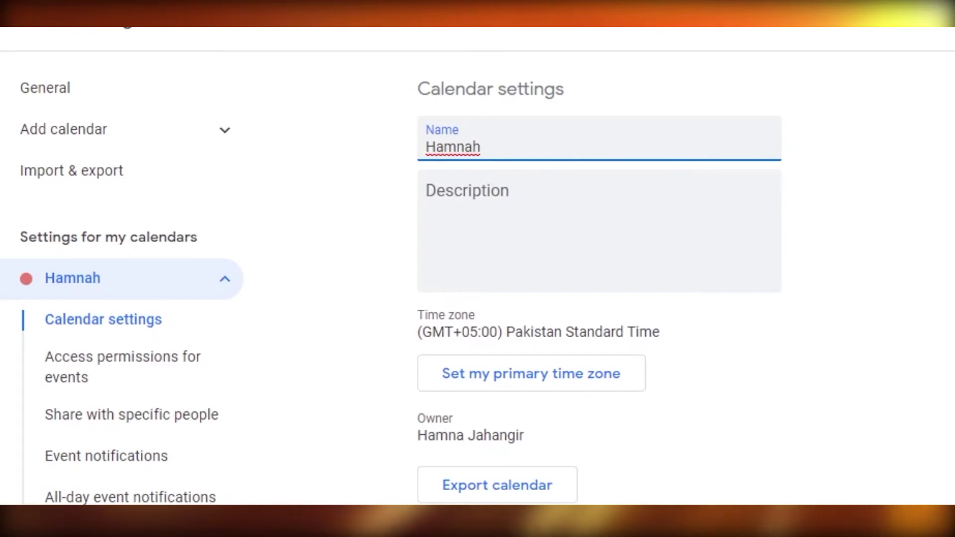
{"action": "scroll", "coordinate": [597, 299], "scroll_direction": "down", "scroll_amount": 5}
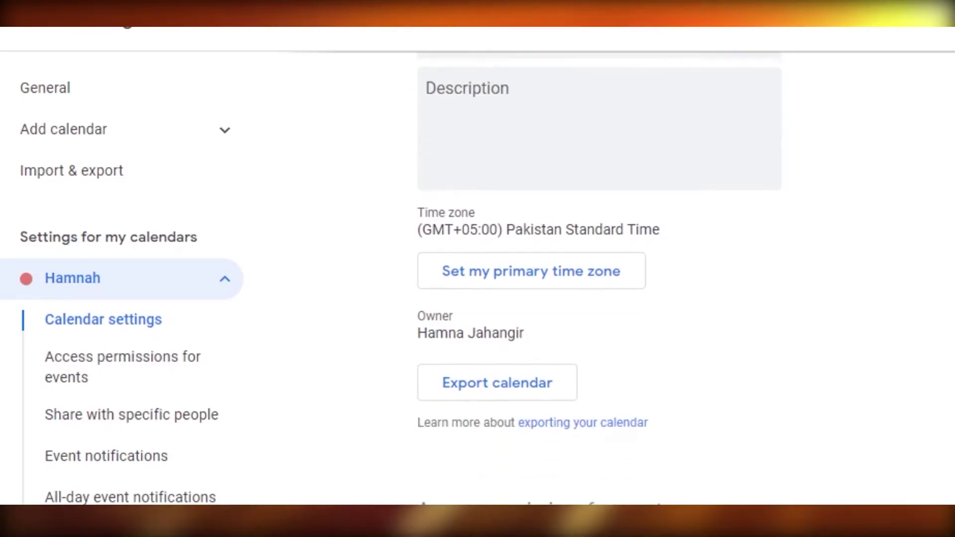
{"action": "scroll", "coordinate": [647, 299], "scroll_direction": "down", "scroll_amount": 7}
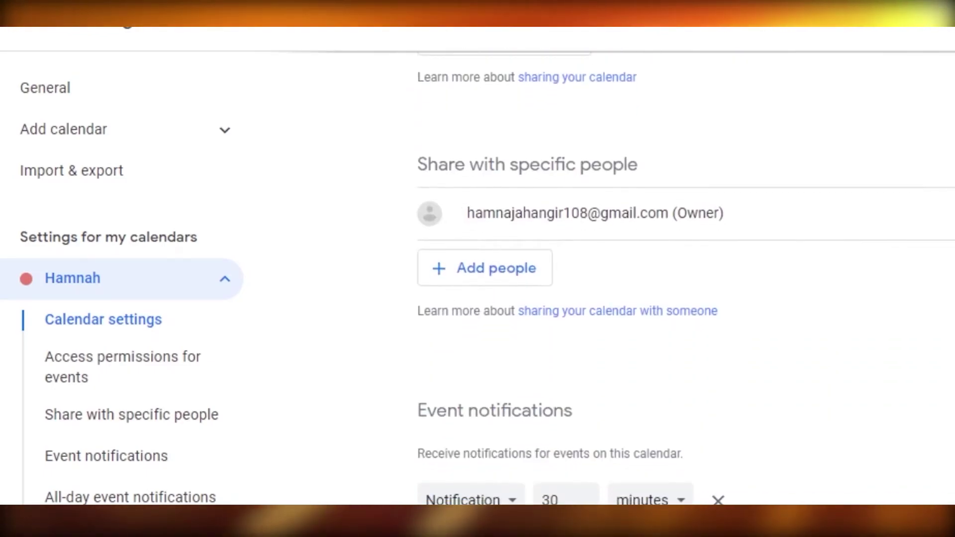
{"action": "scroll", "coordinate": [647, 299], "scroll_direction": "up", "scroll_amount": 3}
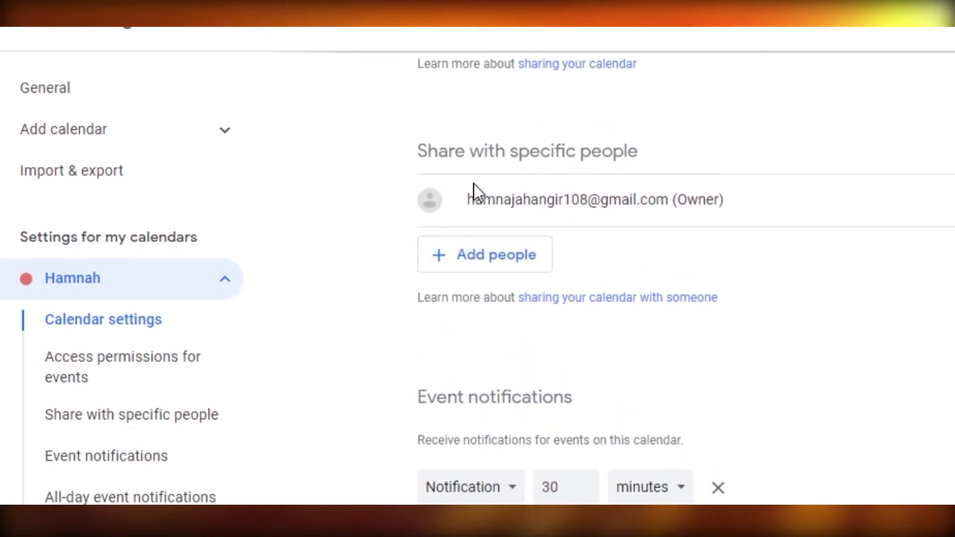
Step: Begin sharing the calendar with a suggested contact, then cancel without sending
{"action": "left_click", "coordinate": [497, 260]}
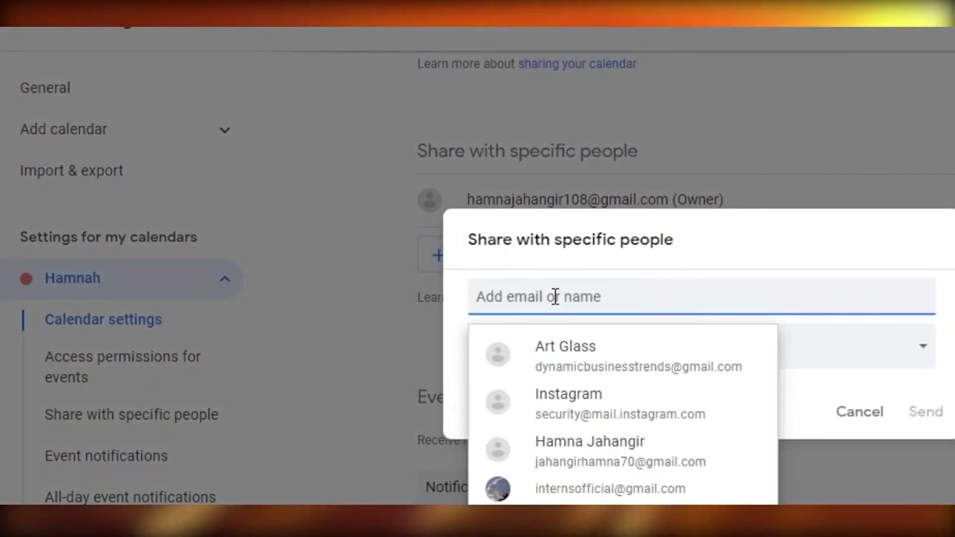
{"action": "left_click", "coordinate": [565, 351]}
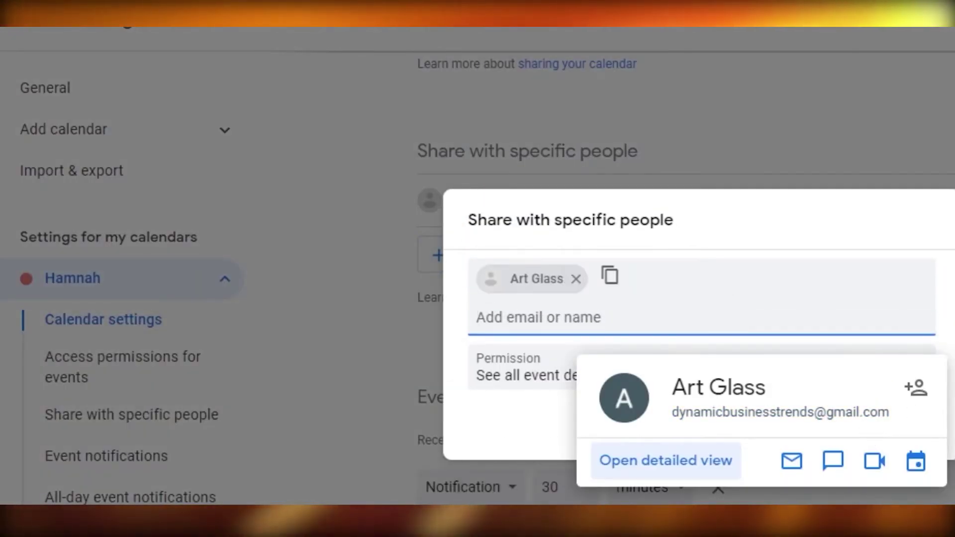
{"action": "key", "text": "Escape"}
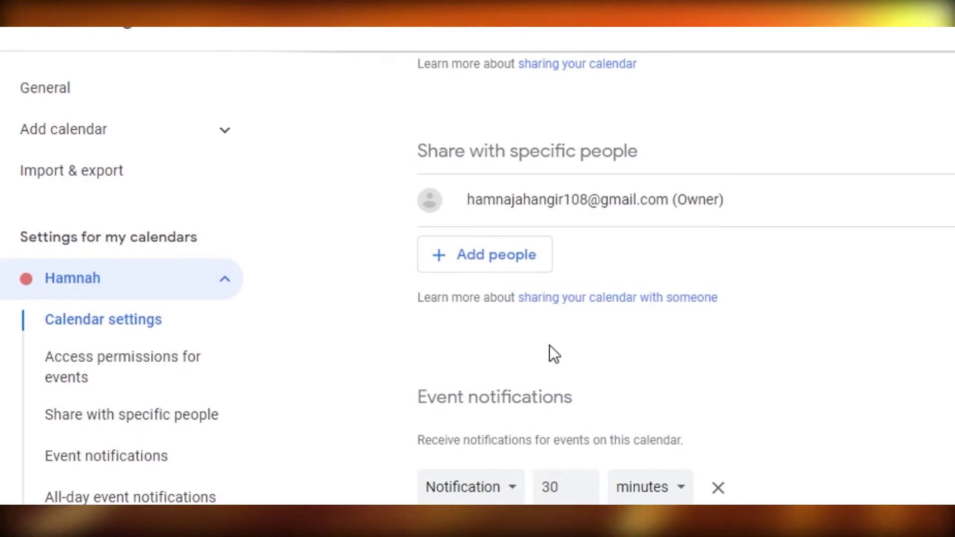
{"action": "scroll", "coordinate": [506, 210], "scroll_direction": "up", "scroll_amount": 4}
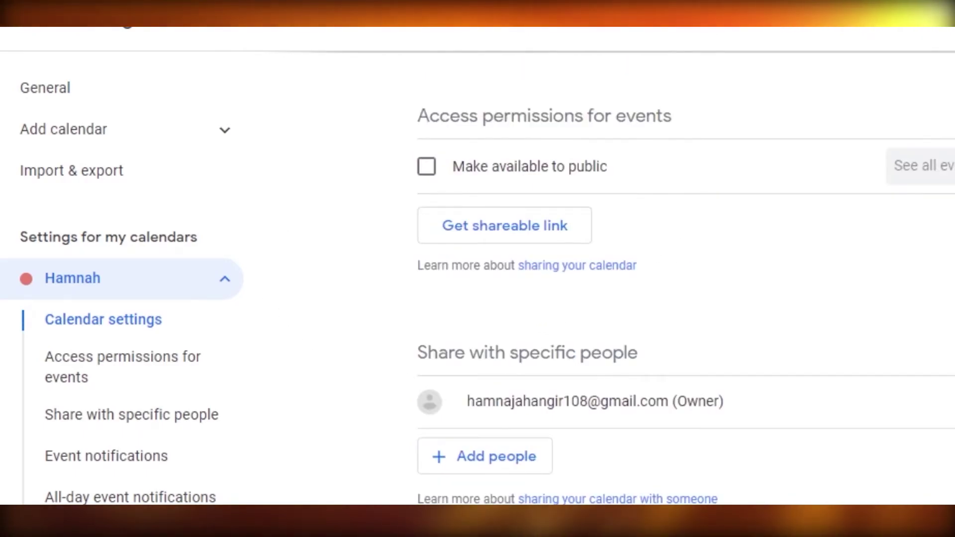
{"action": "scroll", "coordinate": [506, 210], "scroll_direction": "down", "scroll_amount": 8}
{"action": "scroll", "coordinate": [649, 295], "scroll_direction": "up", "scroll_amount": 5}
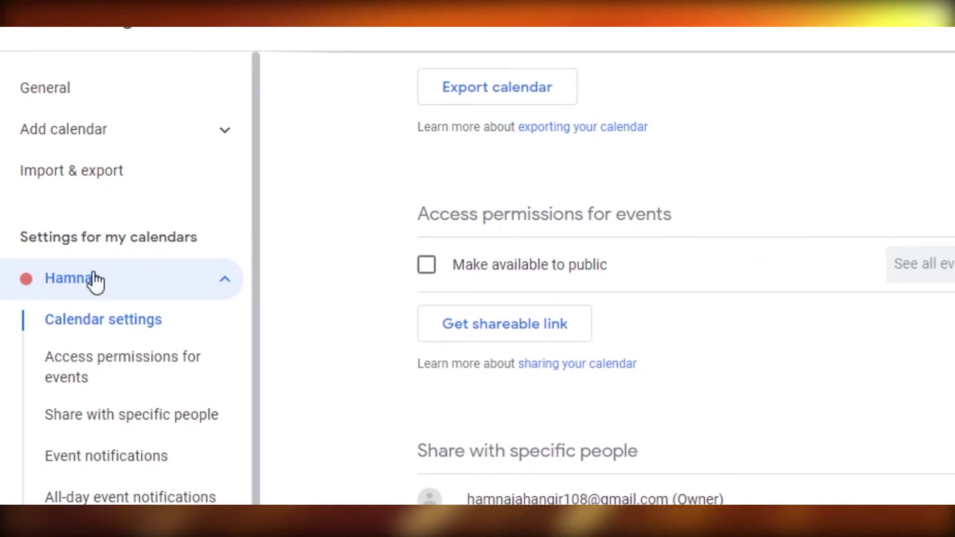
Step: Return to the week view and delete Sunday's Work out sessions event
{"action": "left_click", "coordinate": [38, 29]}
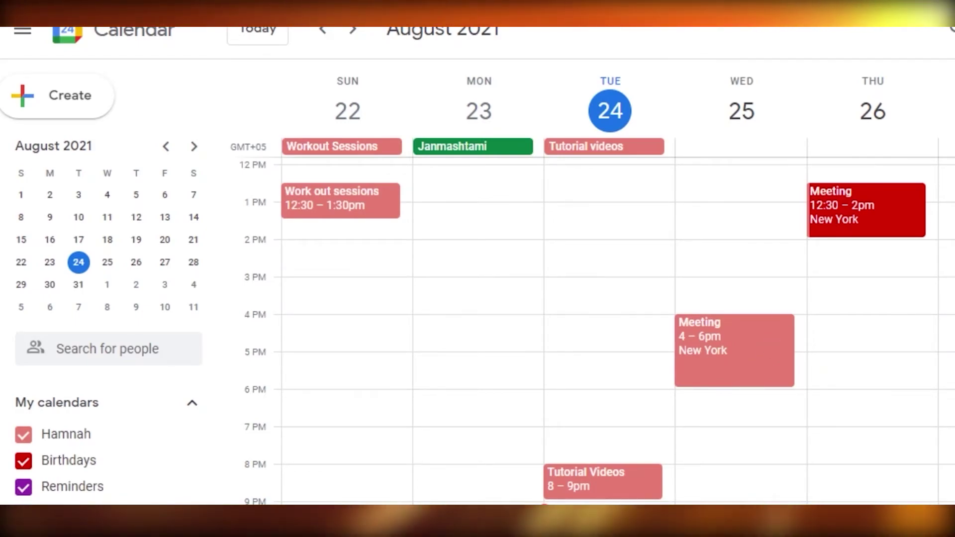
{"action": "scroll", "coordinate": [661, 313], "scroll_direction": "up", "scroll_amount": 3}
{"action": "scroll", "coordinate": [662, 312], "scroll_direction": "down", "scroll_amount": 1}
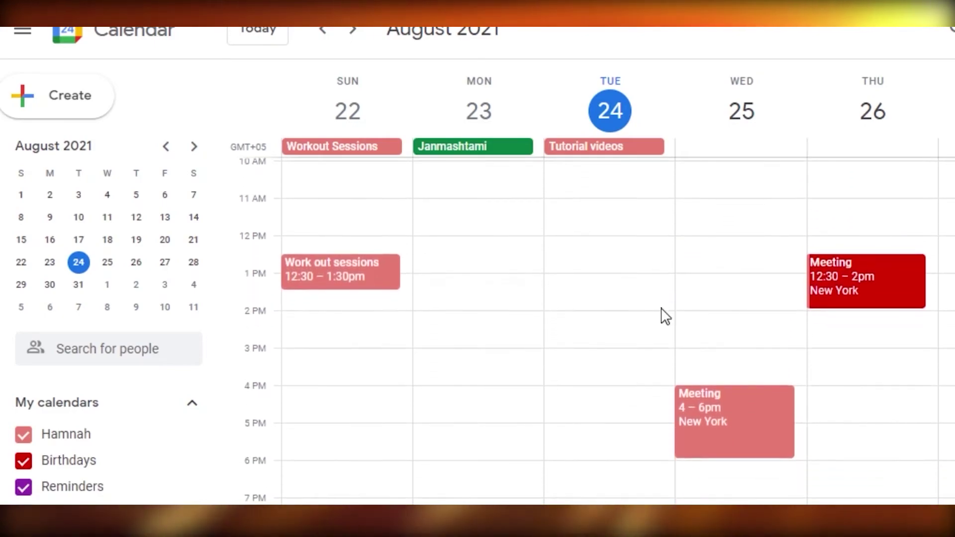
{"action": "left_click", "coordinate": [349, 279]}
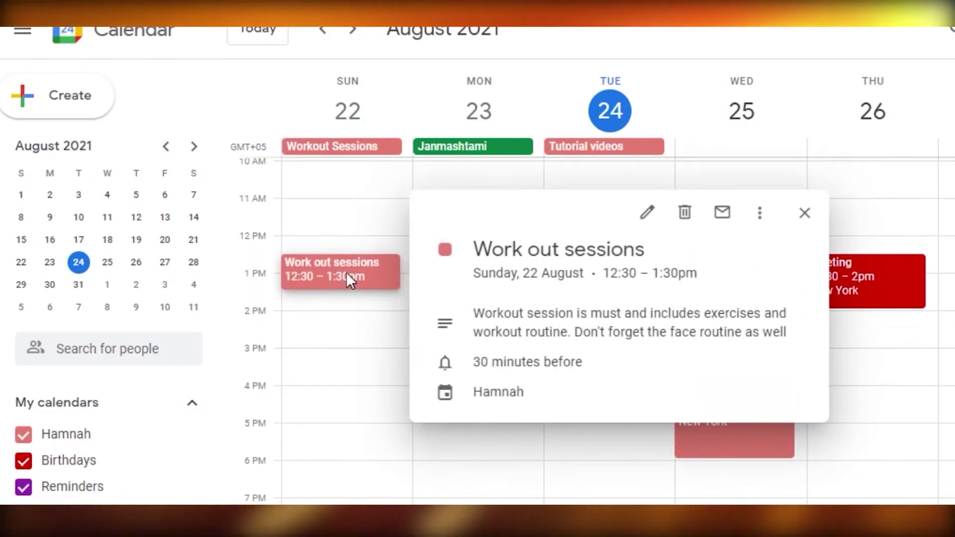
{"action": "left_click", "coordinate": [686, 215]}
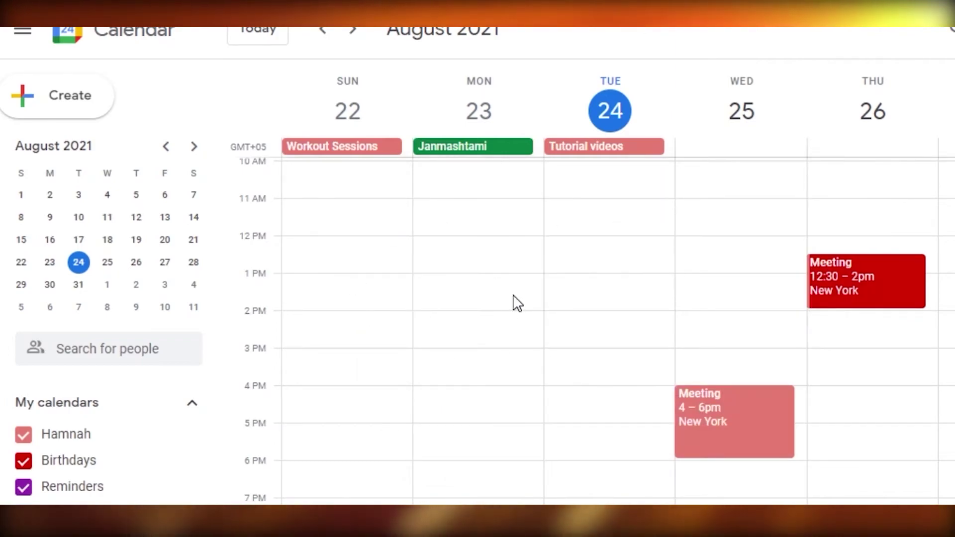
Step: Reopen Thursday's Meeting in the full editor and save it again
{"action": "left_click", "coordinate": [841, 297]}
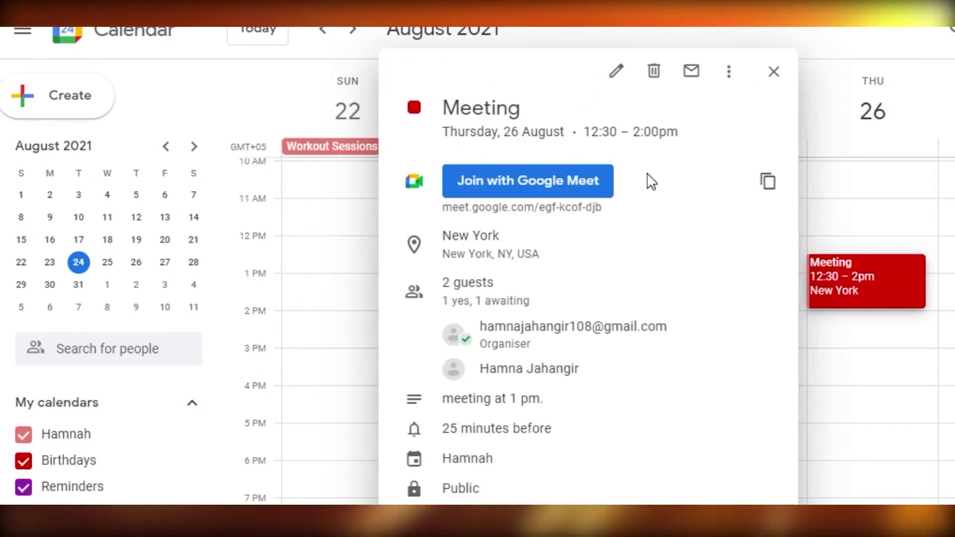
{"action": "left_click", "coordinate": [619, 74]}
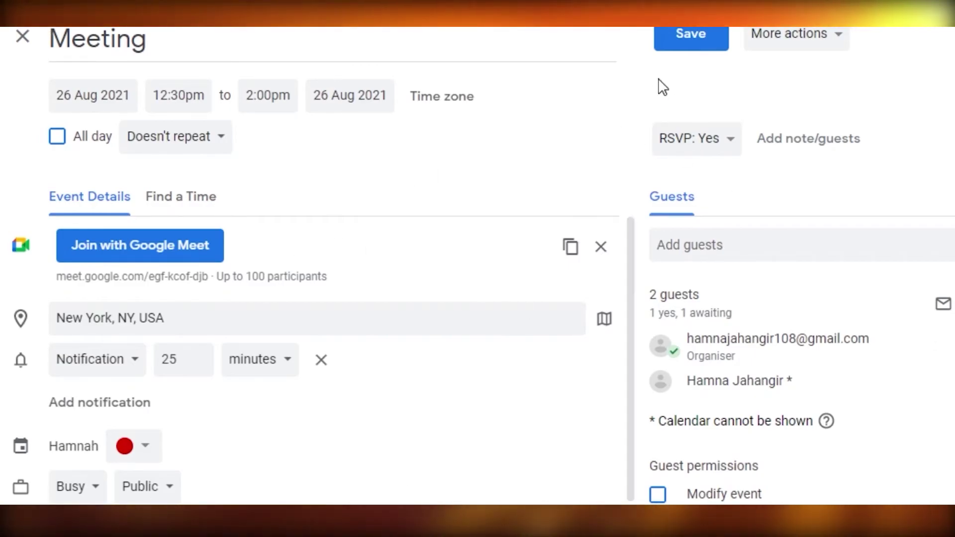
{"action": "left_click", "coordinate": [678, 49]}
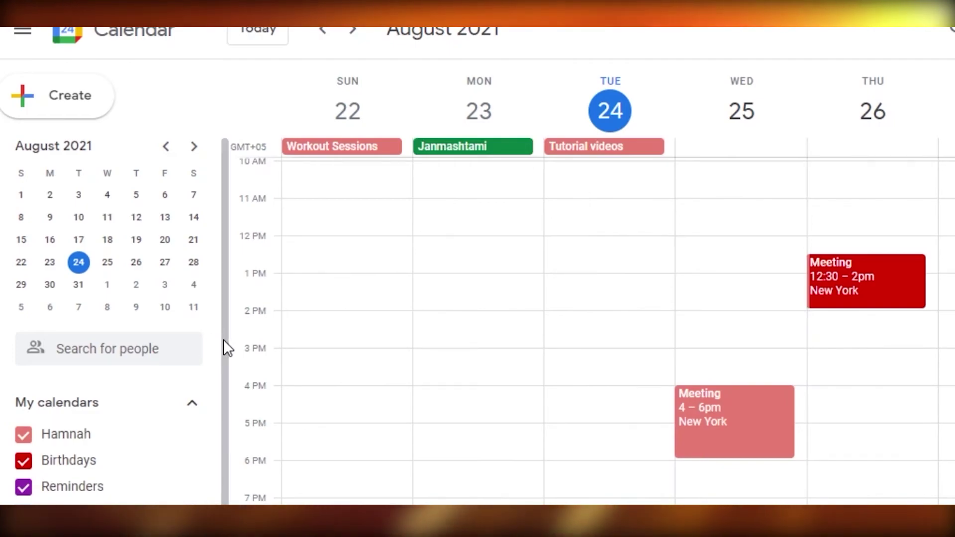
Step: Create a new calendar named ETS with the description 'description'
{"action": "scroll", "coordinate": [214, 455], "scroll_direction": "down", "scroll_amount": 4}
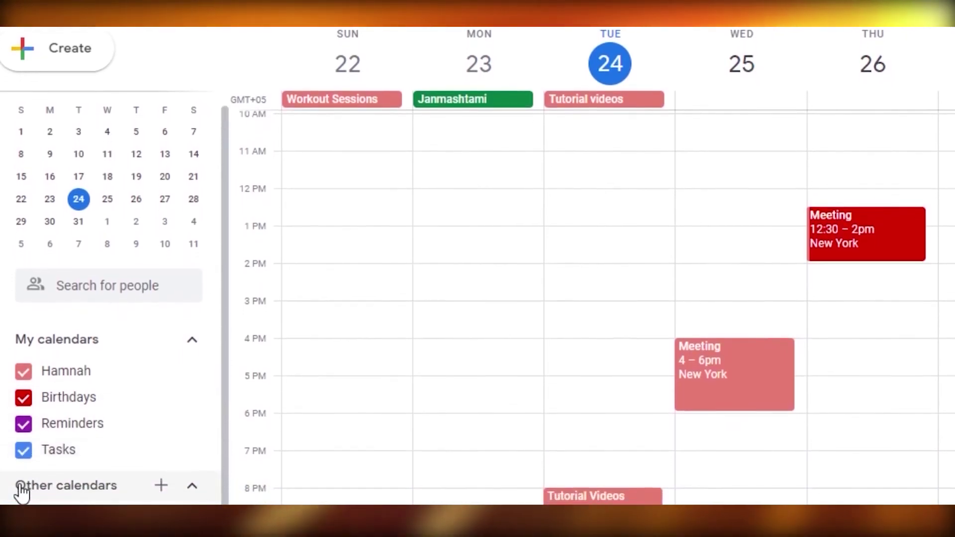
{"action": "left_click", "coordinate": [162, 488]}
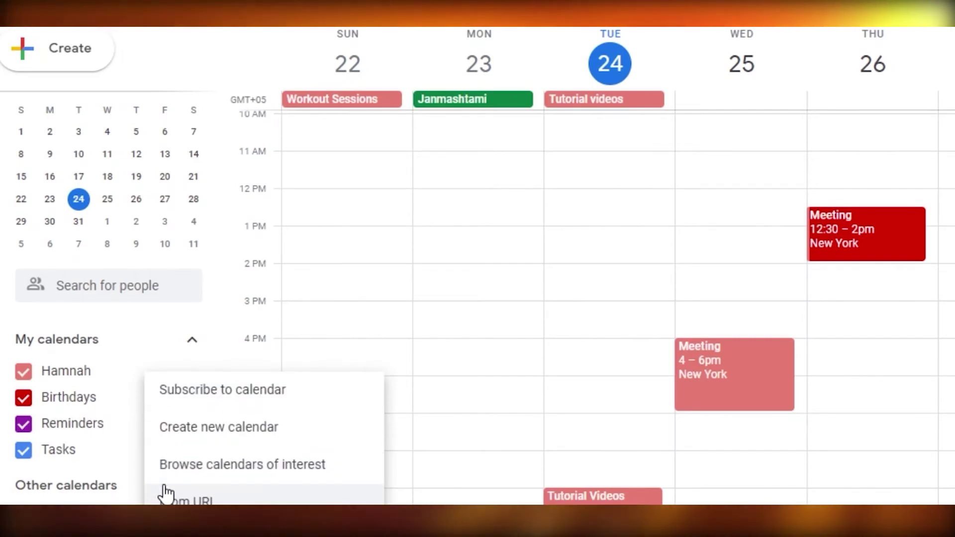
{"action": "left_click", "coordinate": [245, 434]}
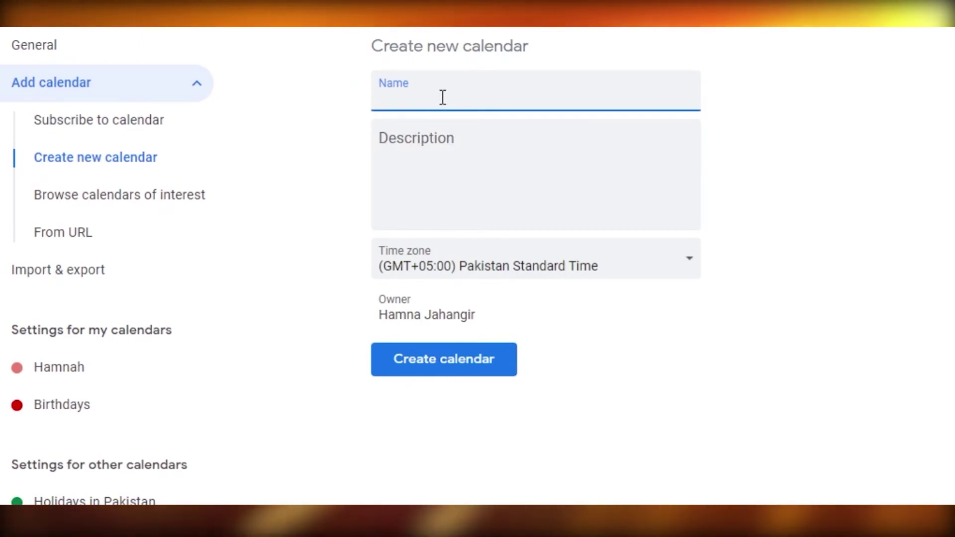
{"action": "left_click", "coordinate": [434, 157]}
{"action": "type", "text": "description"}
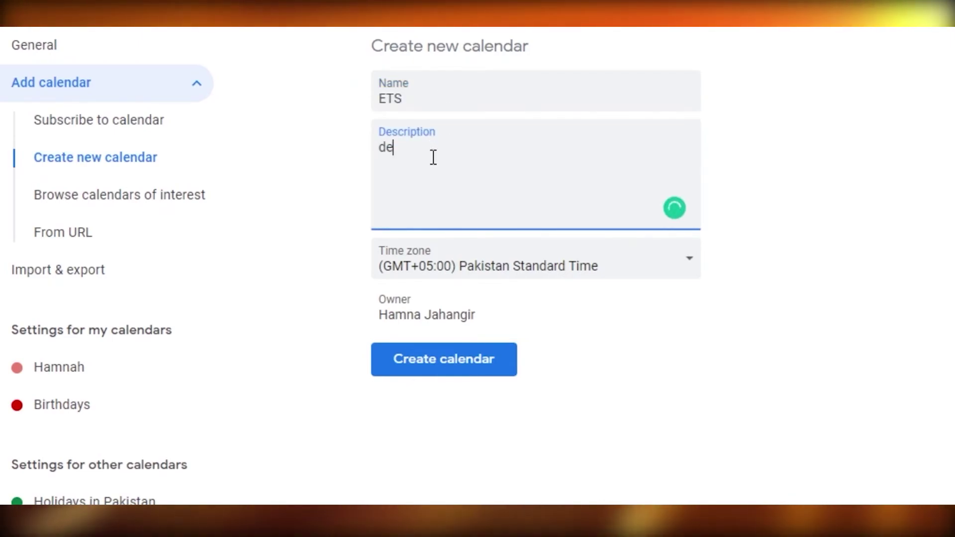
{"action": "left_click", "coordinate": [451, 363]}
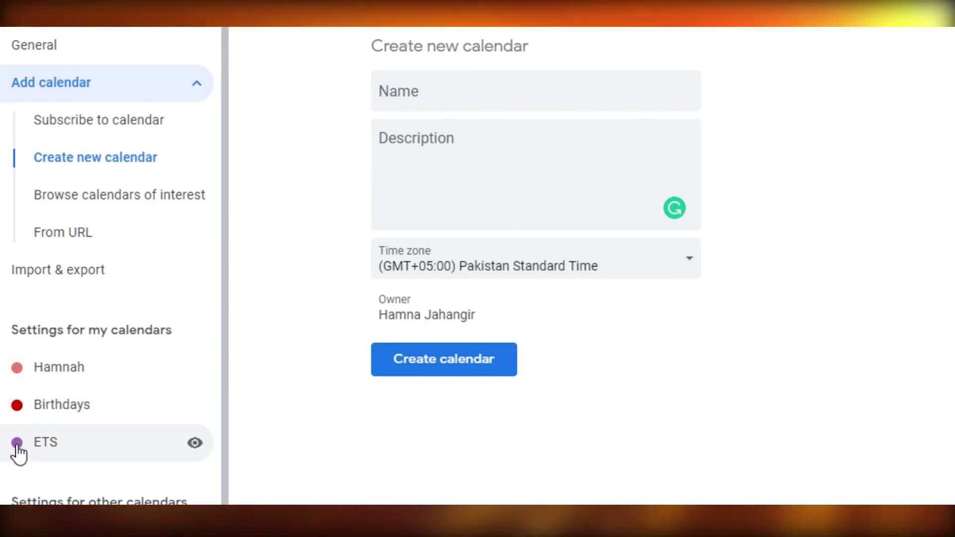
Step: Remove the ETS calendar from the My calendars list
{"action": "left_click", "coordinate": [37, 450]}
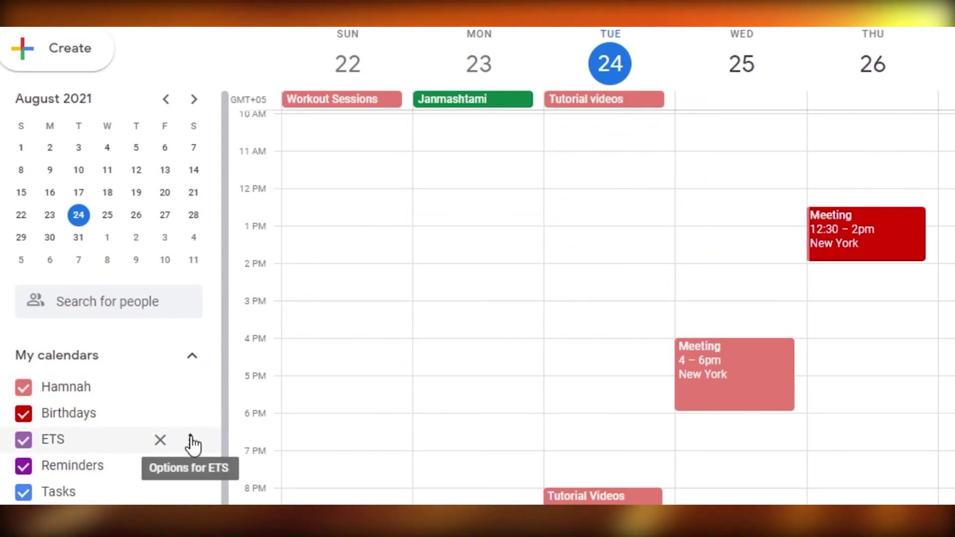
{"action": "left_click", "coordinate": [192, 440]}
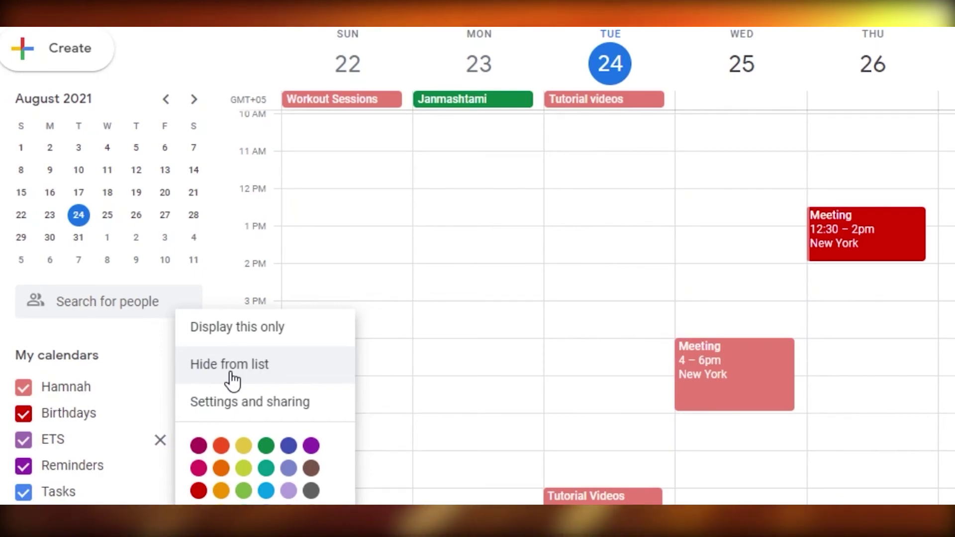
{"action": "left_click", "coordinate": [81, 480]}
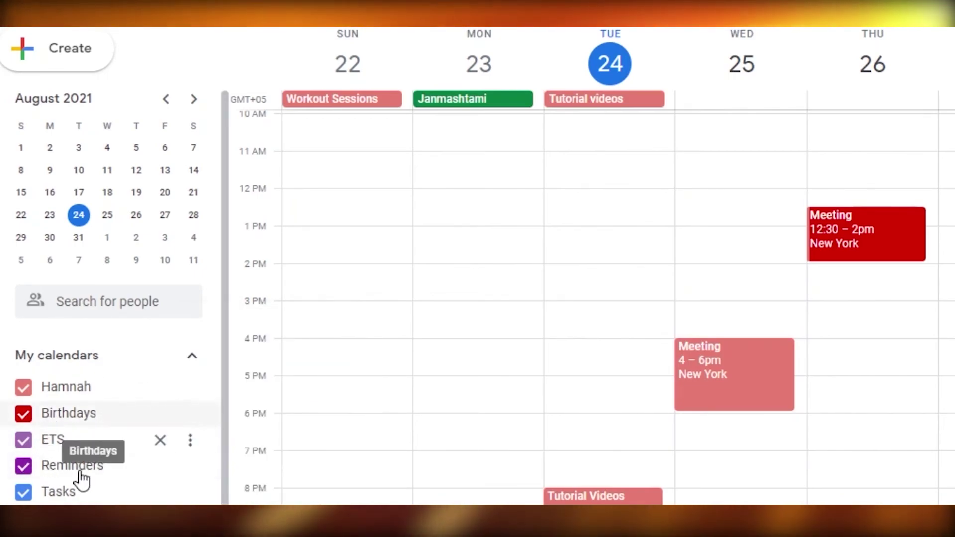
{"action": "left_click", "coordinate": [160, 442]}
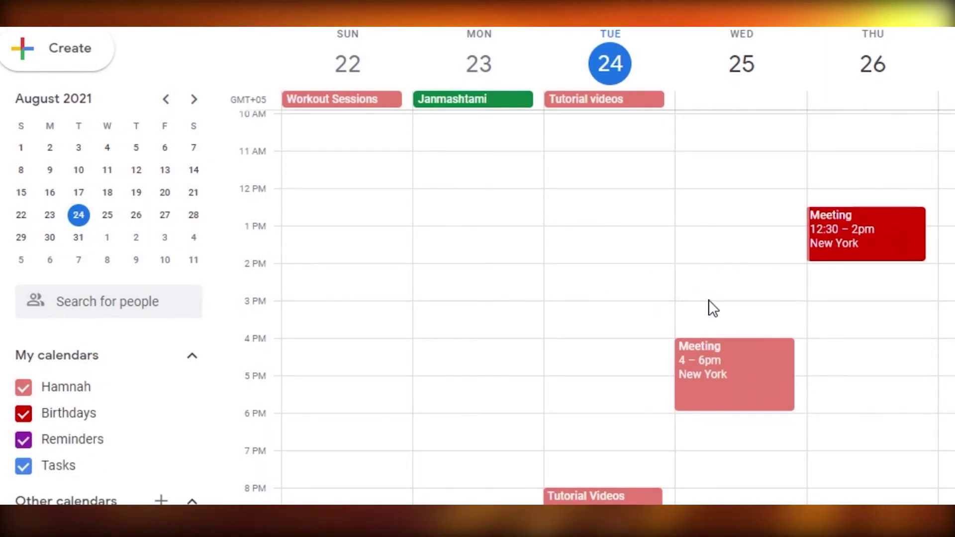
{"action": "scroll", "coordinate": [712, 308], "scroll_direction": "down", "scroll_amount": 2}
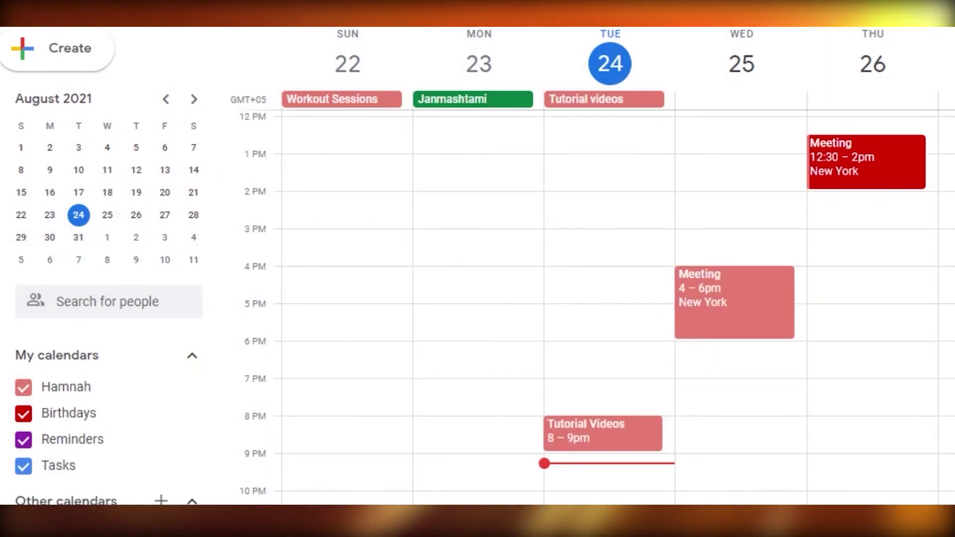
{"action": "left_click", "coordinate": [849, 33]}
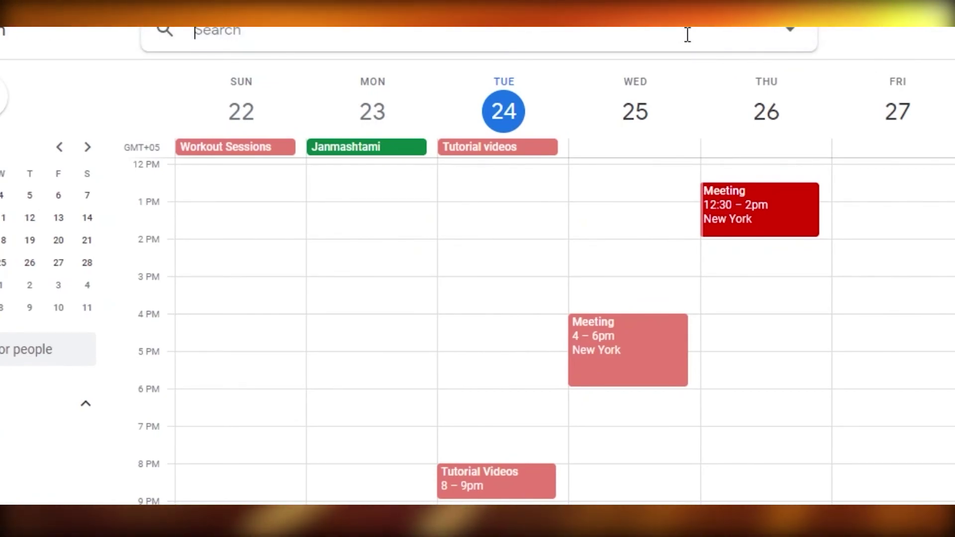
{"action": "type", "text": "meeting"}
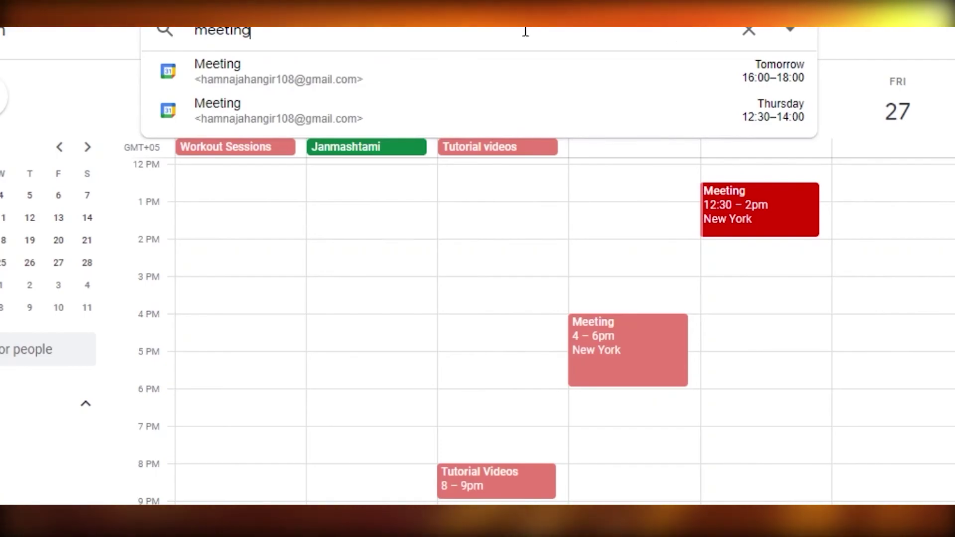
{"action": "left_click", "coordinate": [312, 80]}
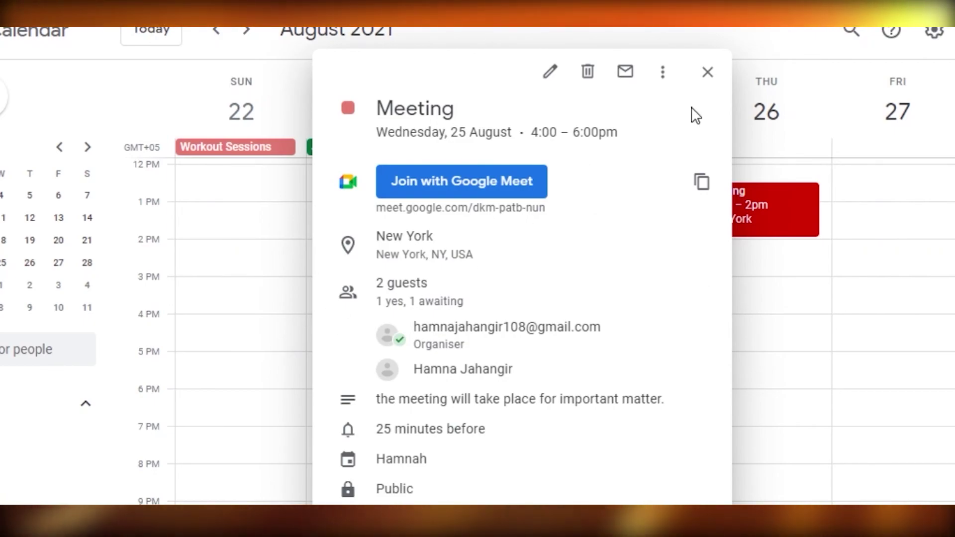
{"action": "left_click", "coordinate": [712, 78]}
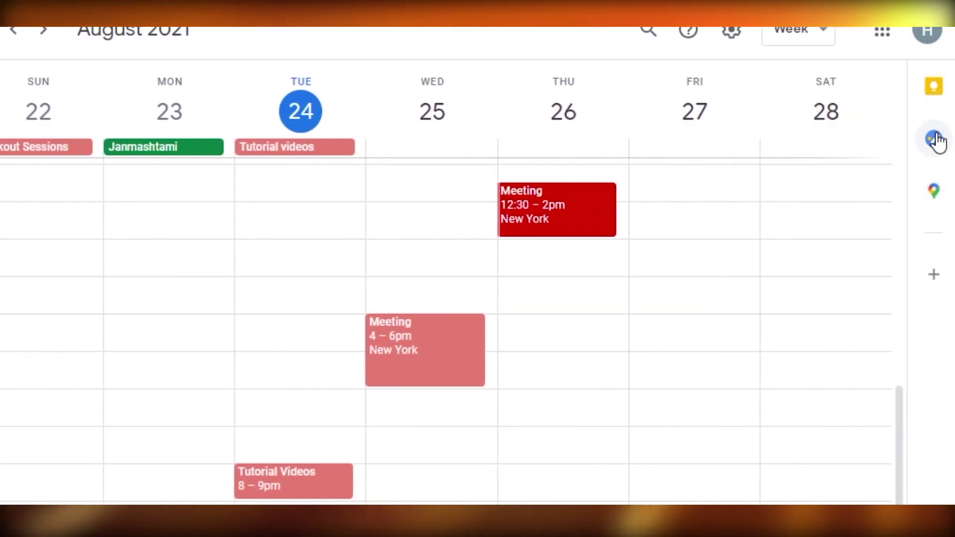
{"action": "left_click", "coordinate": [935, 142]}
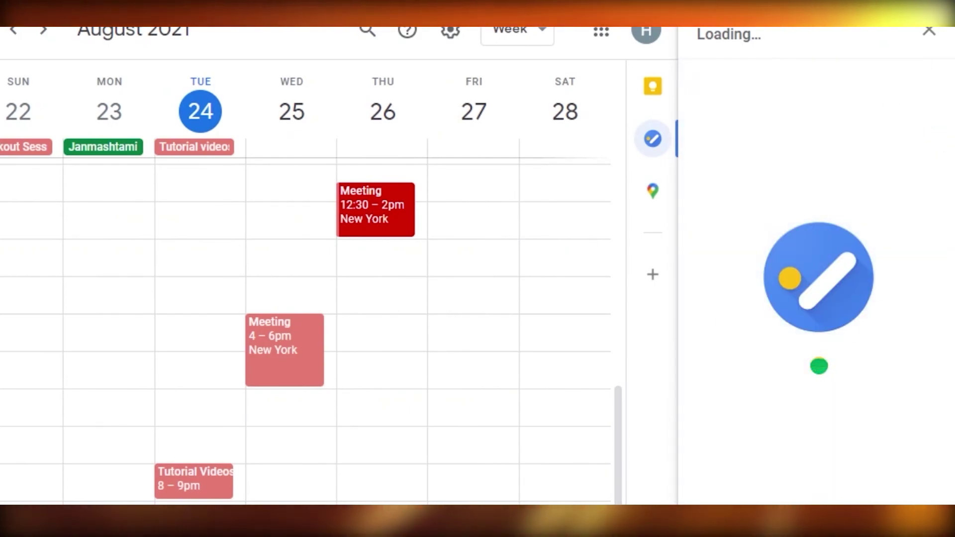
{"action": "left_click", "coordinate": [930, 32]}
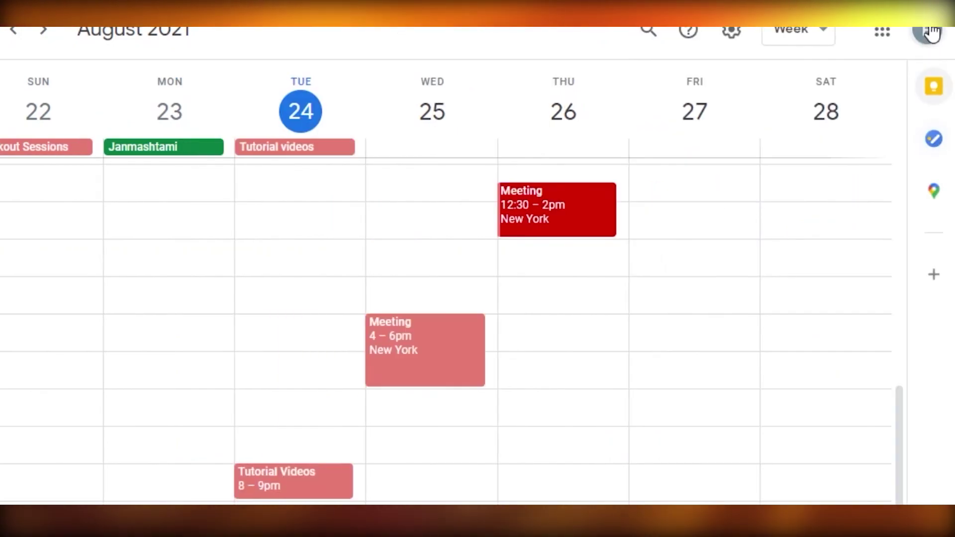
{"action": "left_click", "coordinate": [934, 191]}
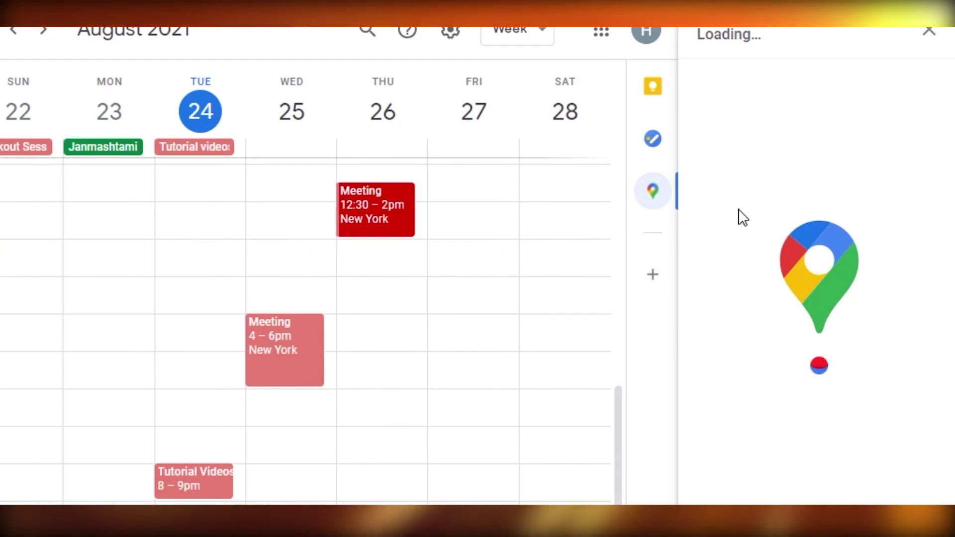
{"action": "left_click", "coordinate": [929, 30]}
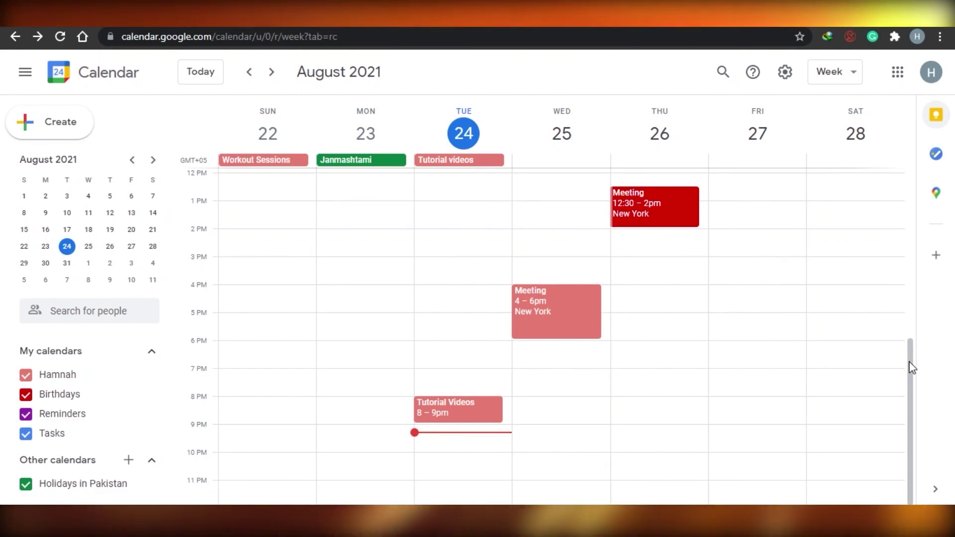
{"action": "mouse_move", "coordinate": [912, 368]}
{"action": "left_mouse_down"}
{"action": "mouse_move", "coordinate": [920, 192]}
{"action": "mouse_move", "coordinate": [915, 379]}
{"action": "left_mouse_up"}
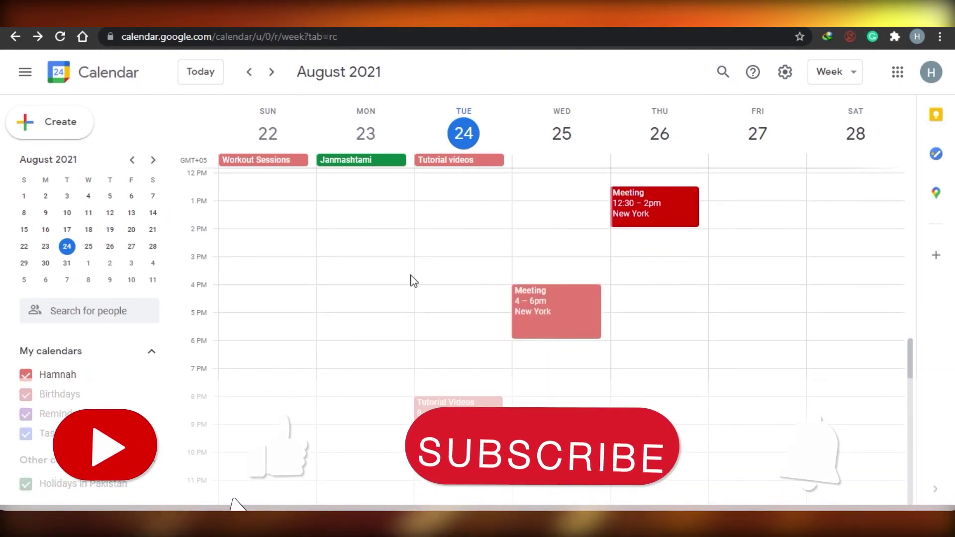